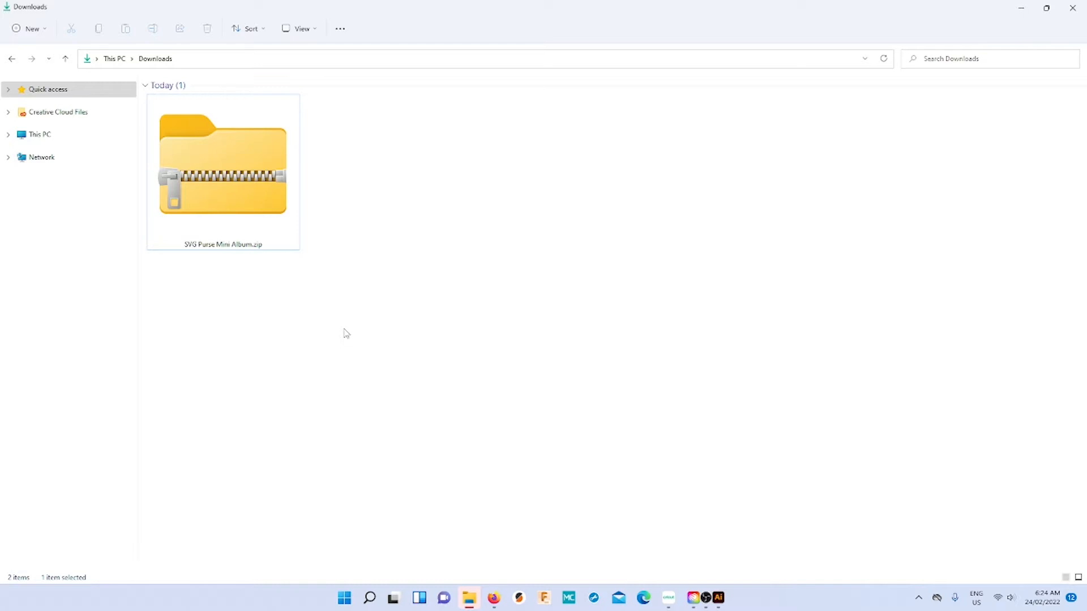
- Extract all files from SVG Purse Mini Album.zip into the Downloads\SVG Purse Mini Album folder
right_click(221, 200)
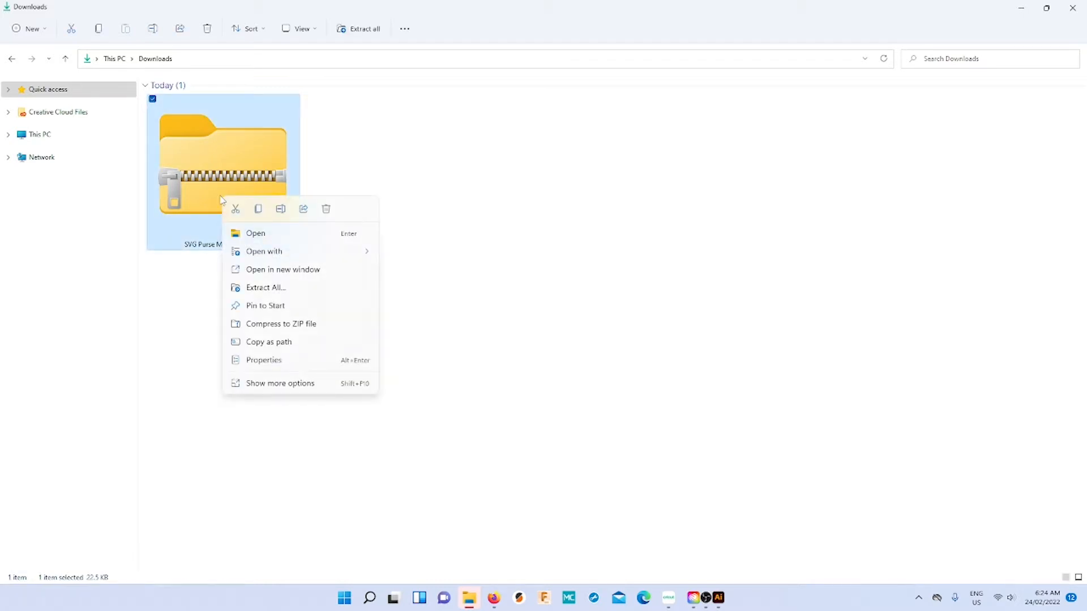
click(255, 288)
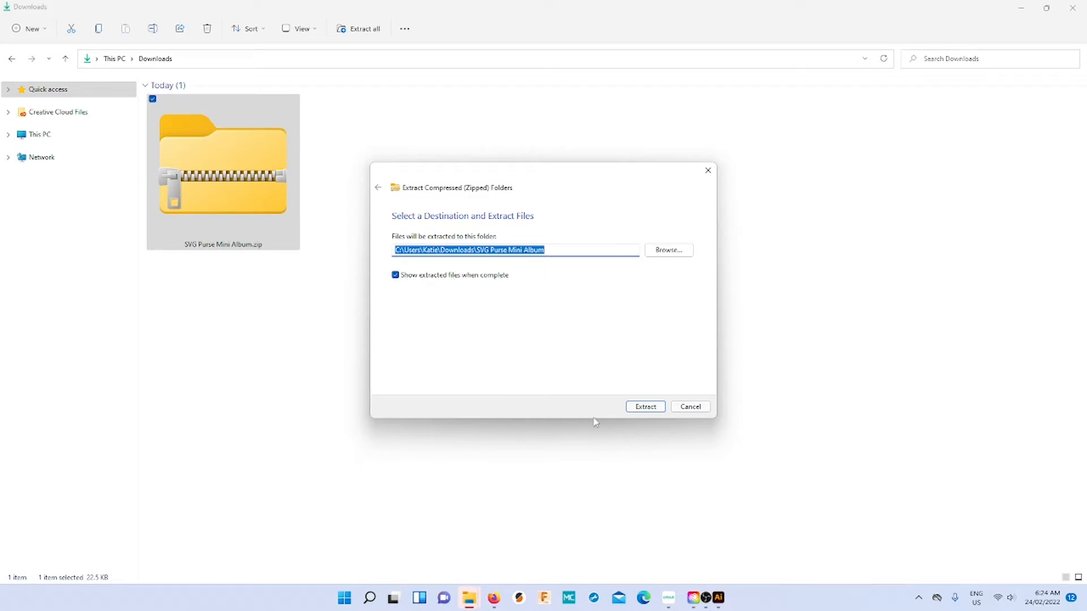
click(638, 412)
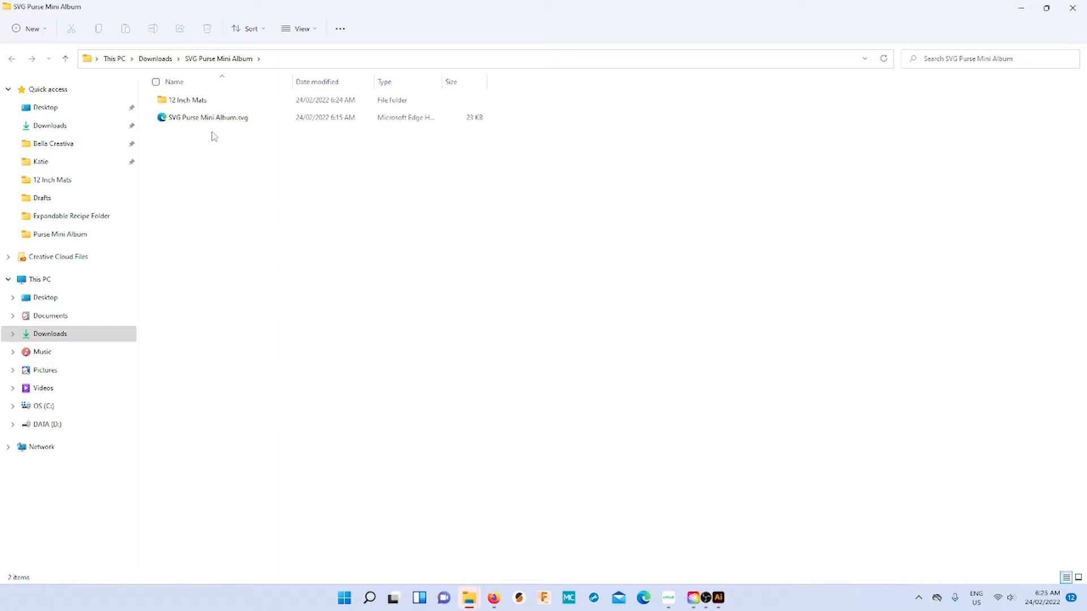
- Examine the SVG files inside the 12 Inch Mats subfolder and return to the SVG Purse Mini Album folder
double_click(196, 104)
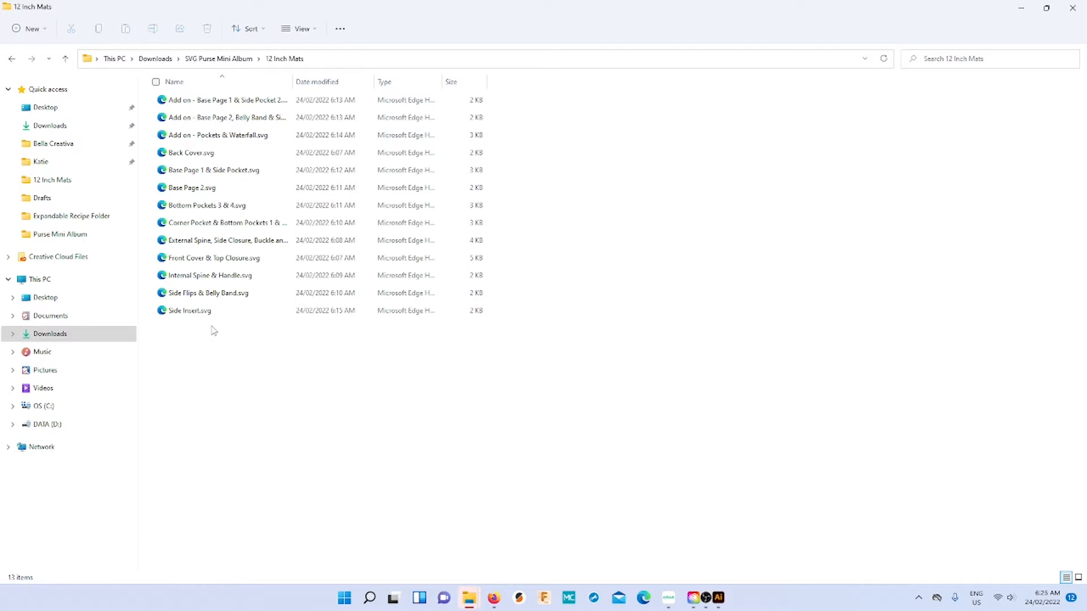
click(66, 59)
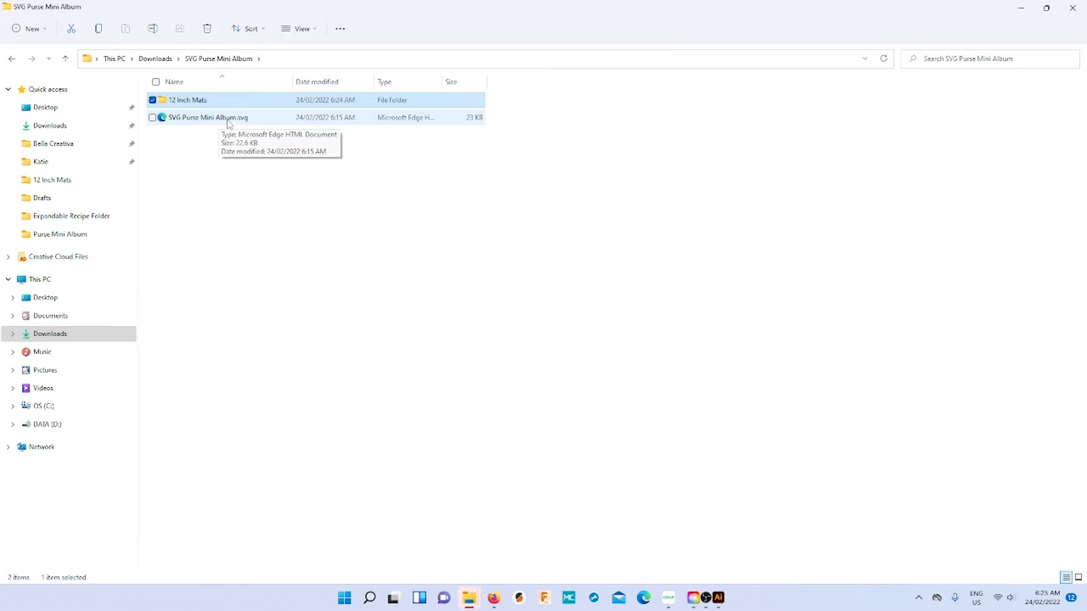
click(190, 140)
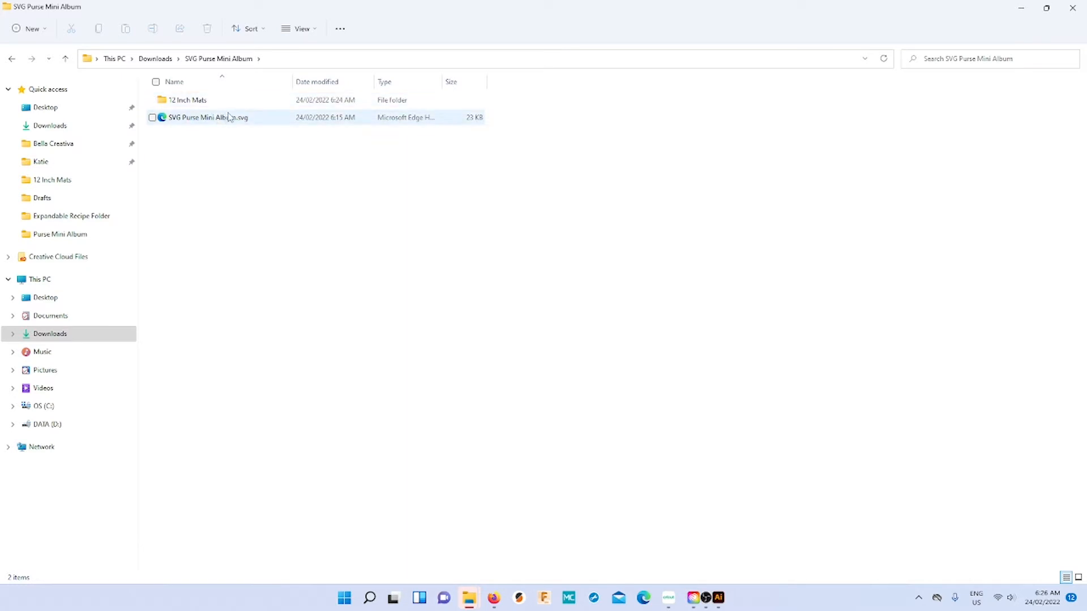
- Switch to Cricut Design Space and start an image upload, browsing for a file on the computer
click(668, 597)
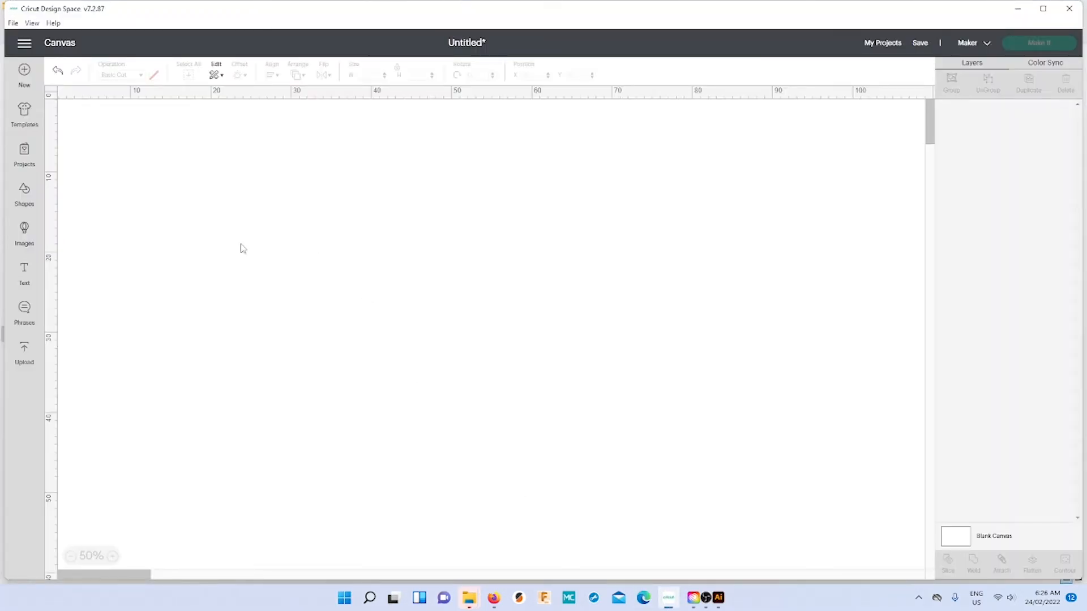
click(24, 355)
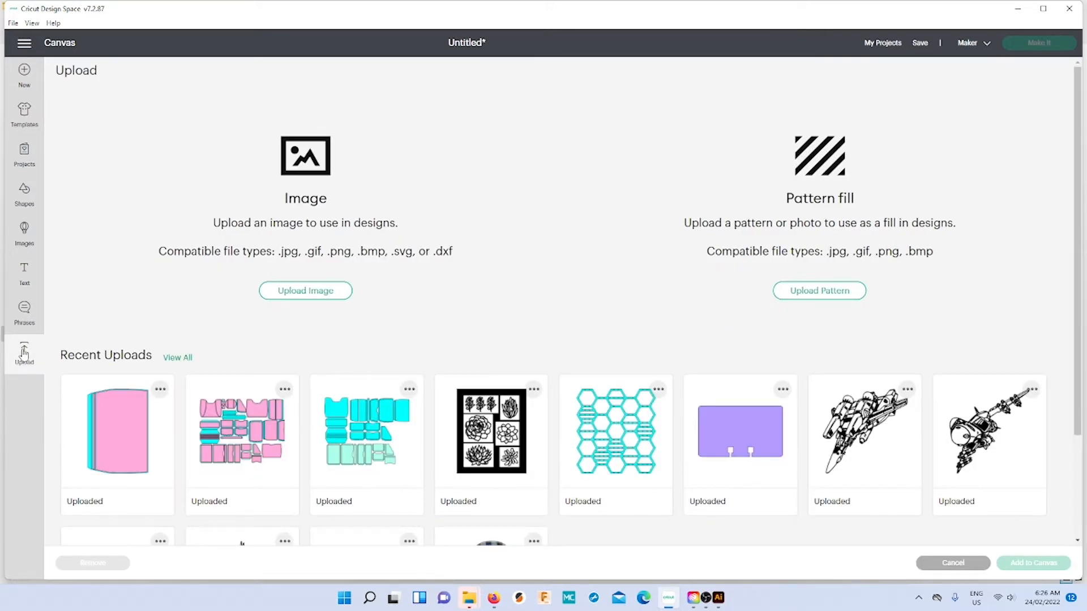
click(298, 300)
click(556, 301)
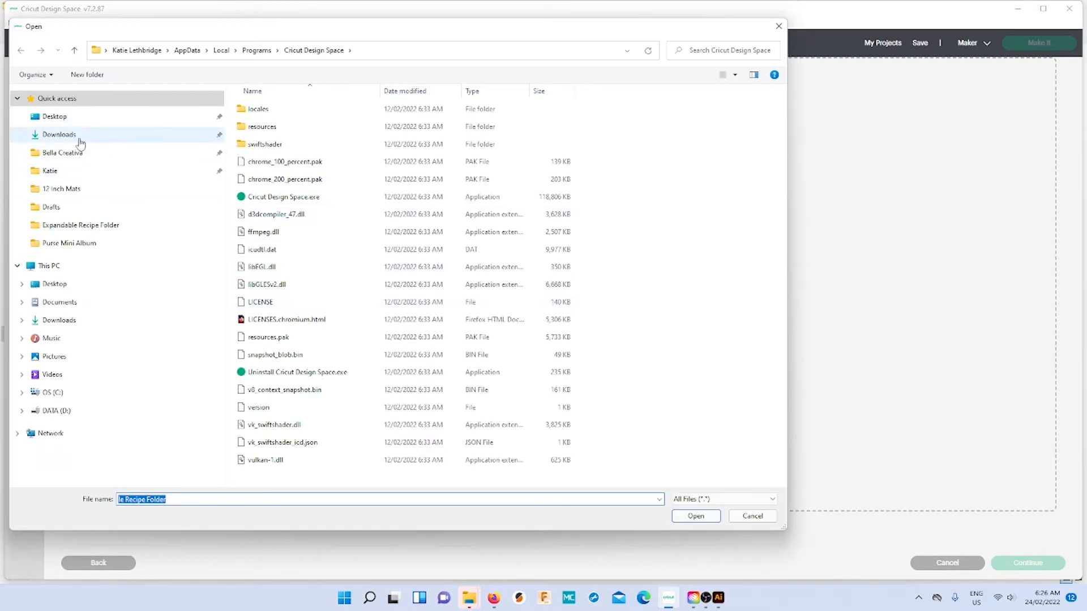
- Choose SVG Purse Mini Album.svg from the extracted folder in Downloads and upload it as a cut image
click(78, 138)
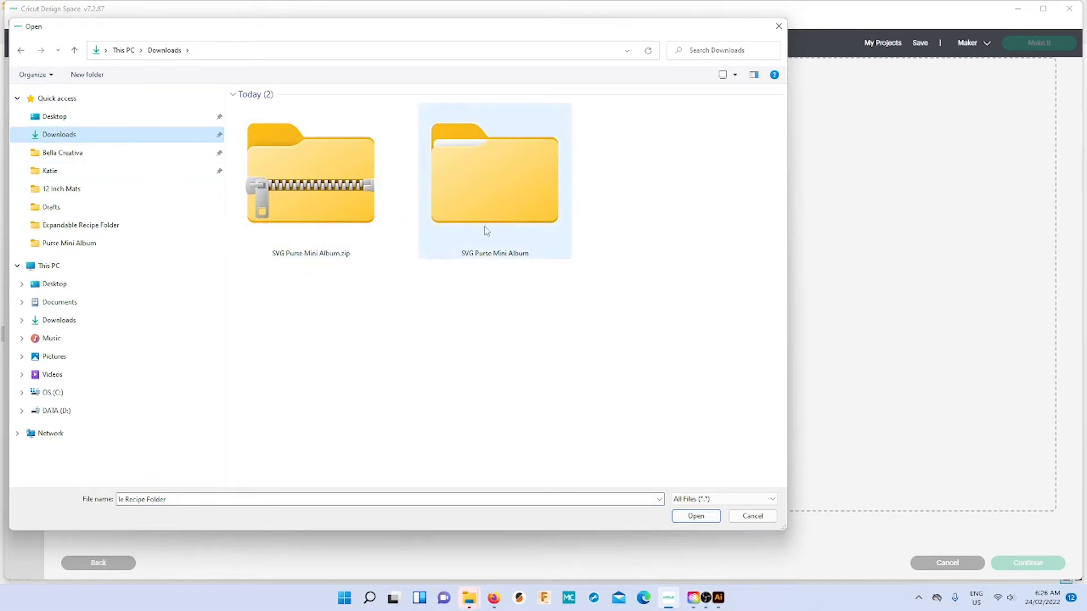
click(492, 195)
double_click(491, 194)
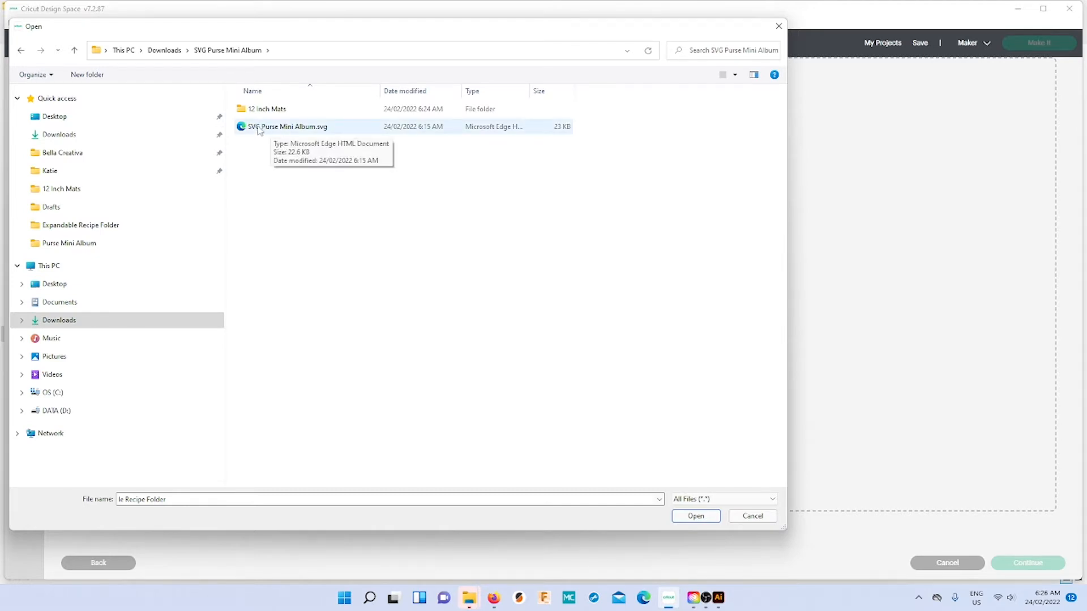
click(290, 130)
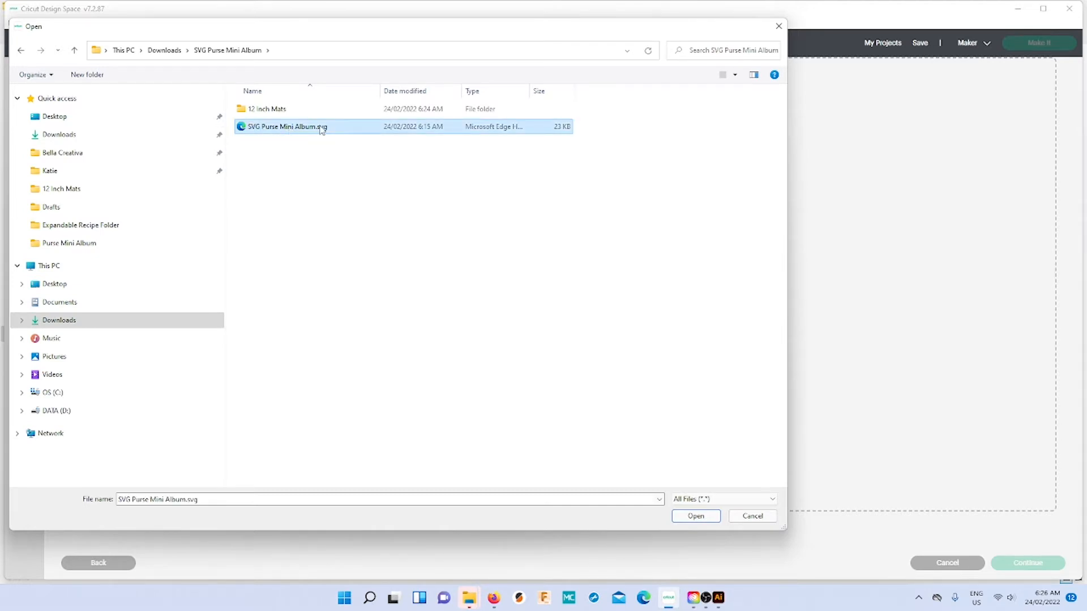
click(696, 516)
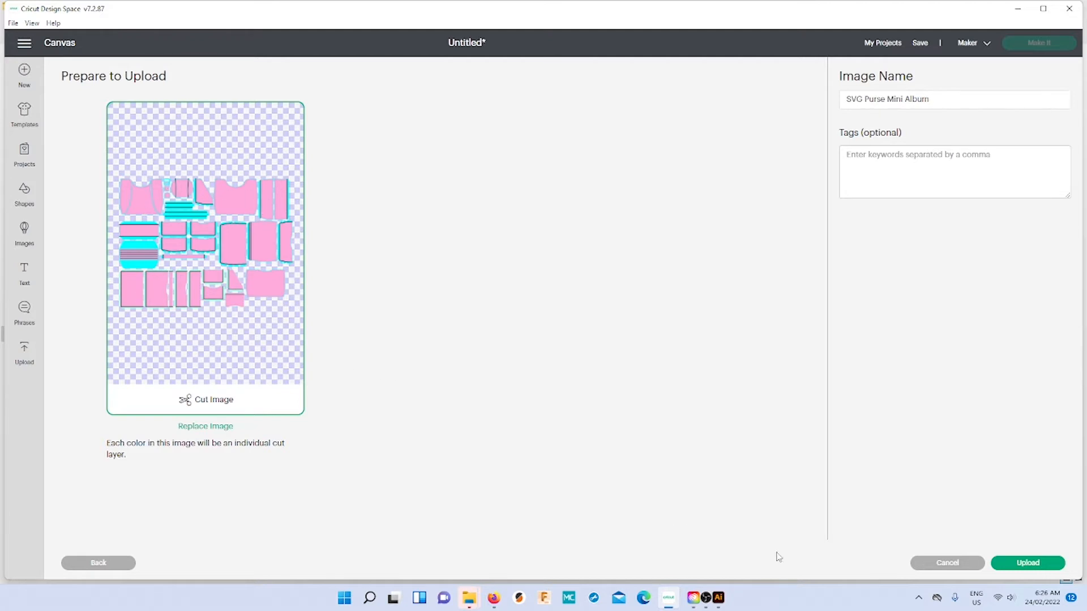
click(1014, 563)
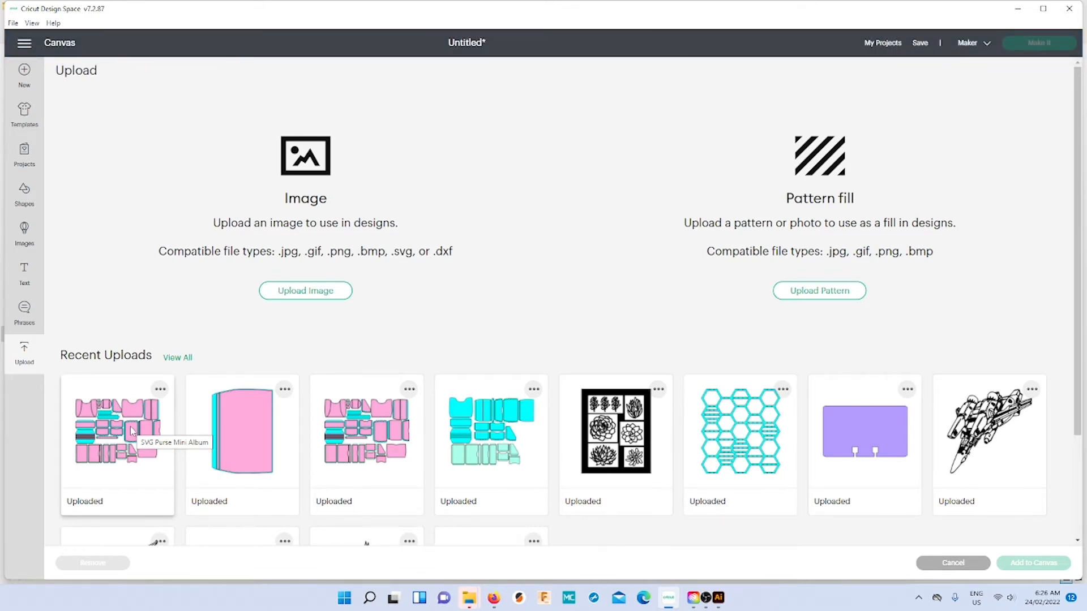
- Add the uploaded SVG Purse Mini Album image to the canvas and move it to about X 3.8, Y 4.7 cm
click(132, 431)
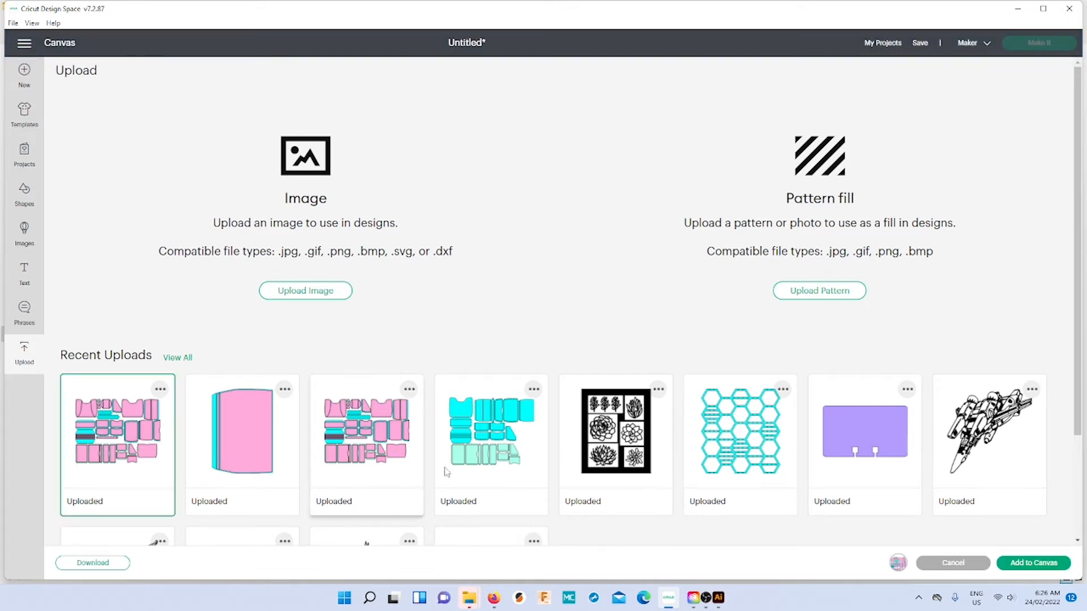
click(1013, 566)
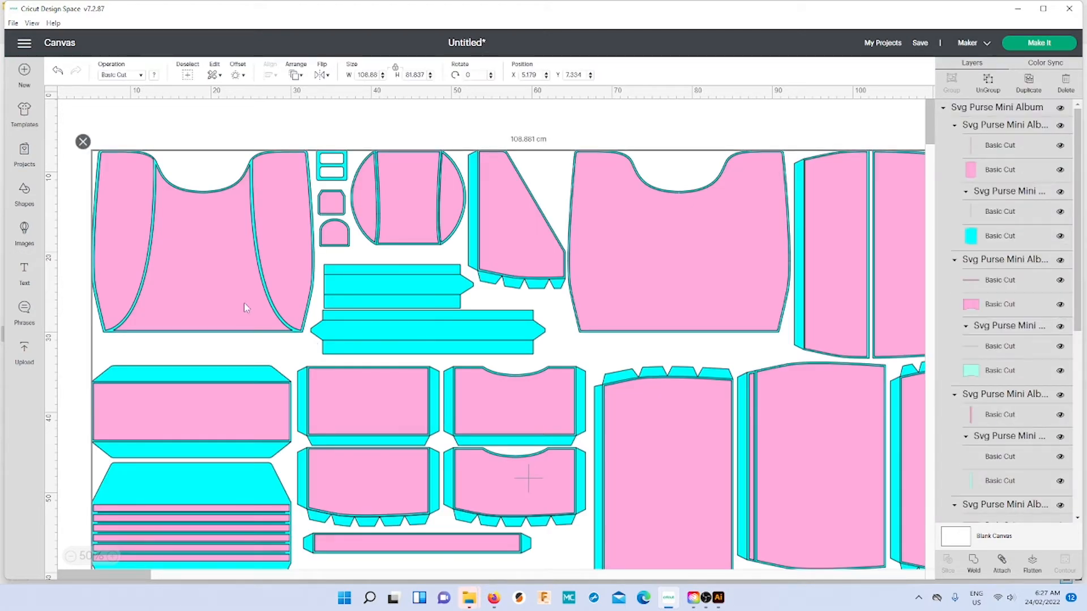
drag(241, 294, 230, 274)
click(231, 316)
key(ctrl+a)
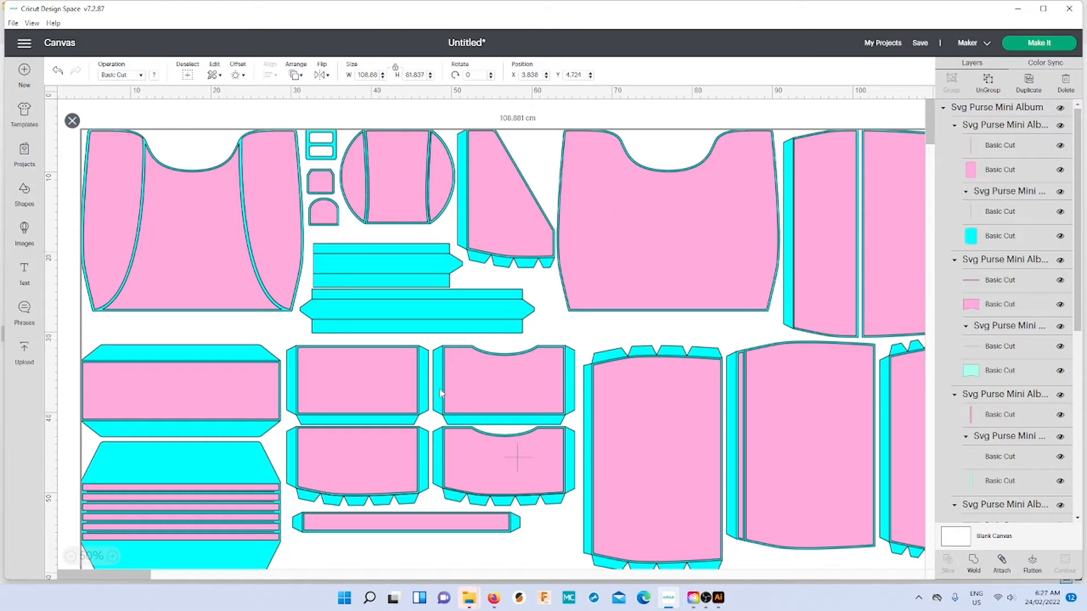
- Ungroup the whole purse mini album design into its separate pieces
click(70, 557)
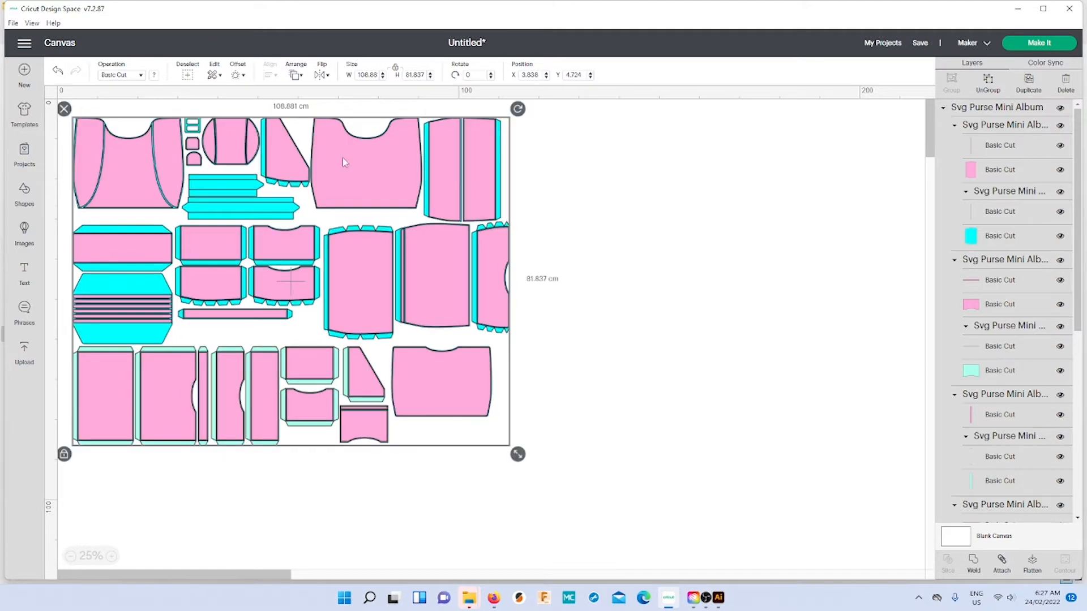
click(572, 311)
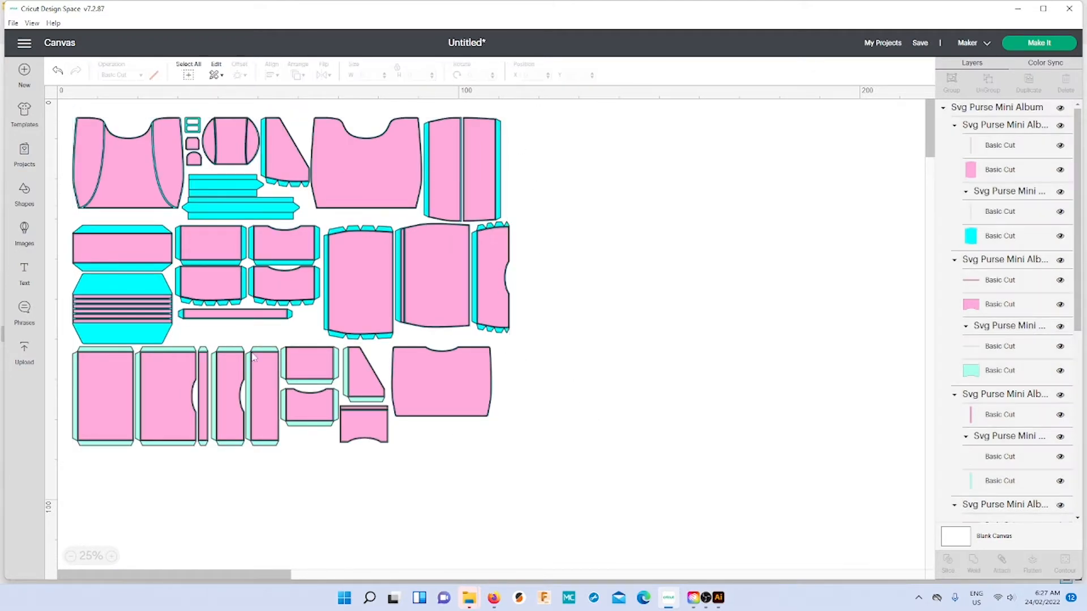
click(302, 243)
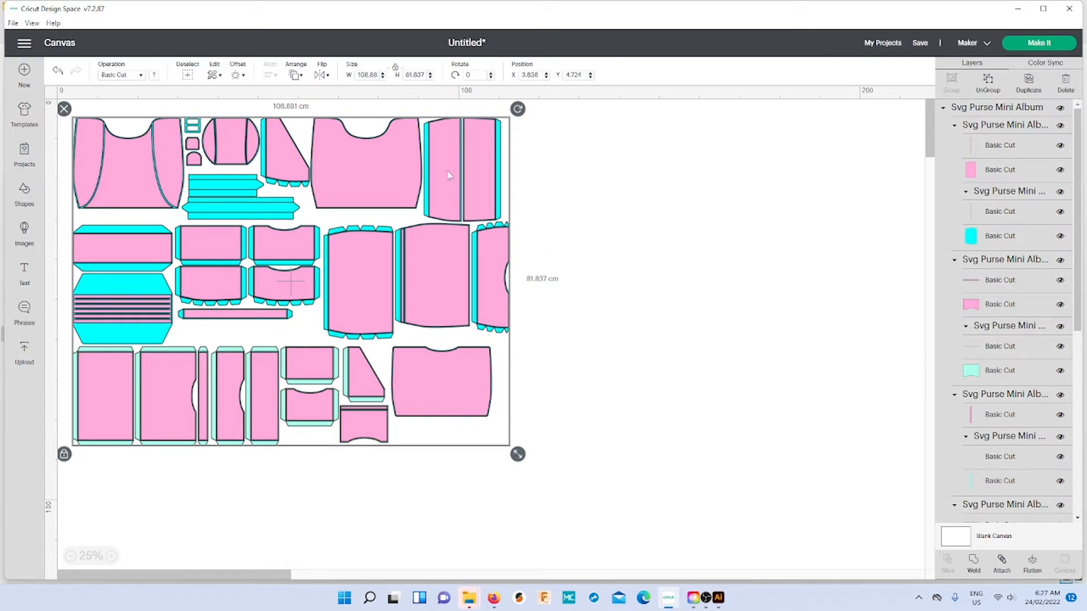
click(989, 83)
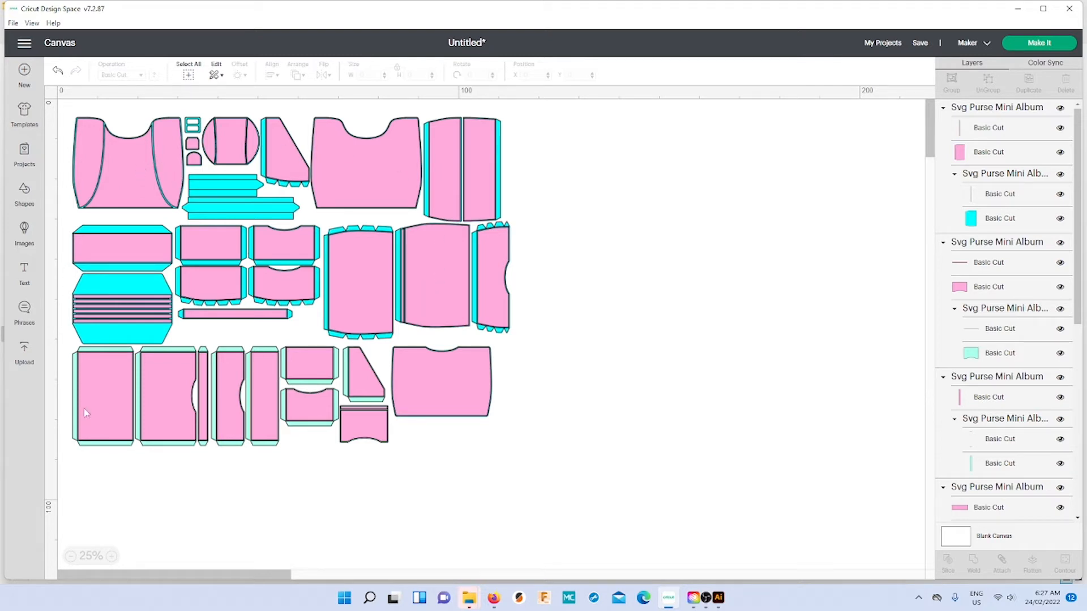
- Ungroup the cyan waterfall piece with the six thin pink strips
click(113, 557)
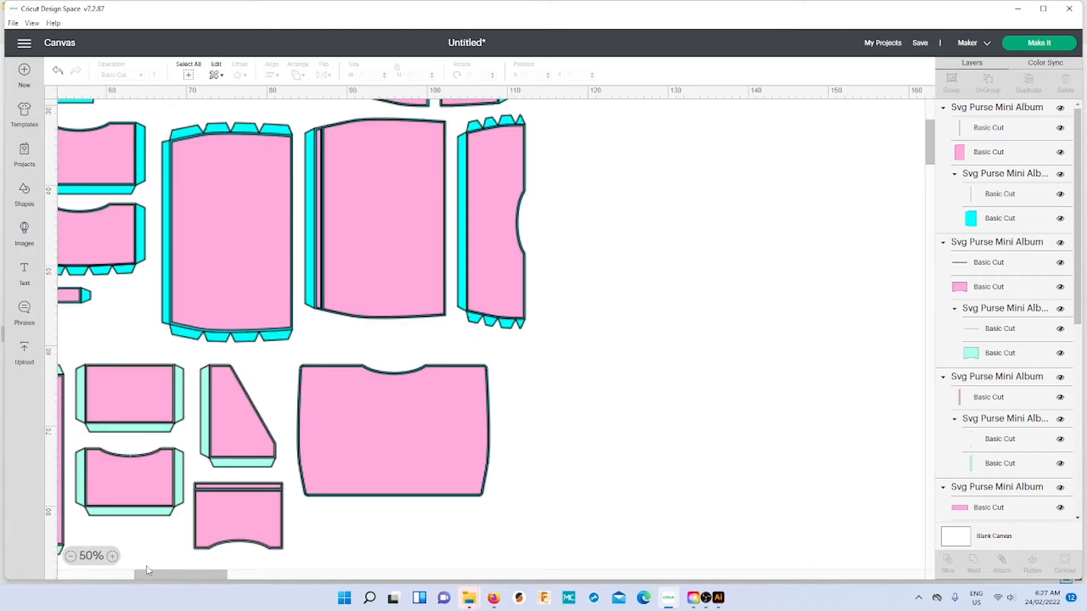
drag(165, 576, 61, 578)
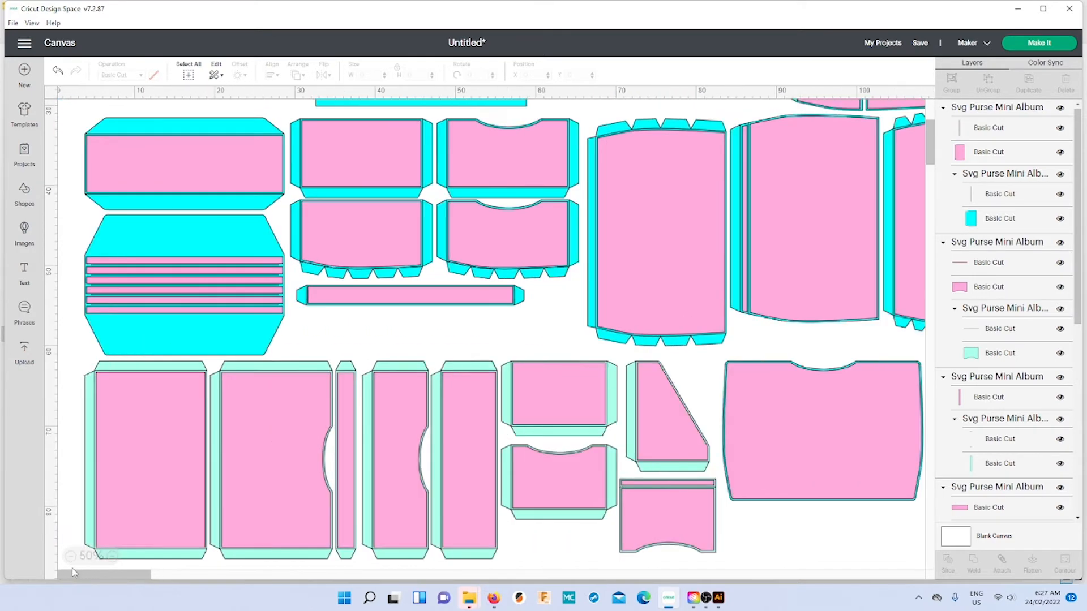
scroll(111, 477, up, 3)
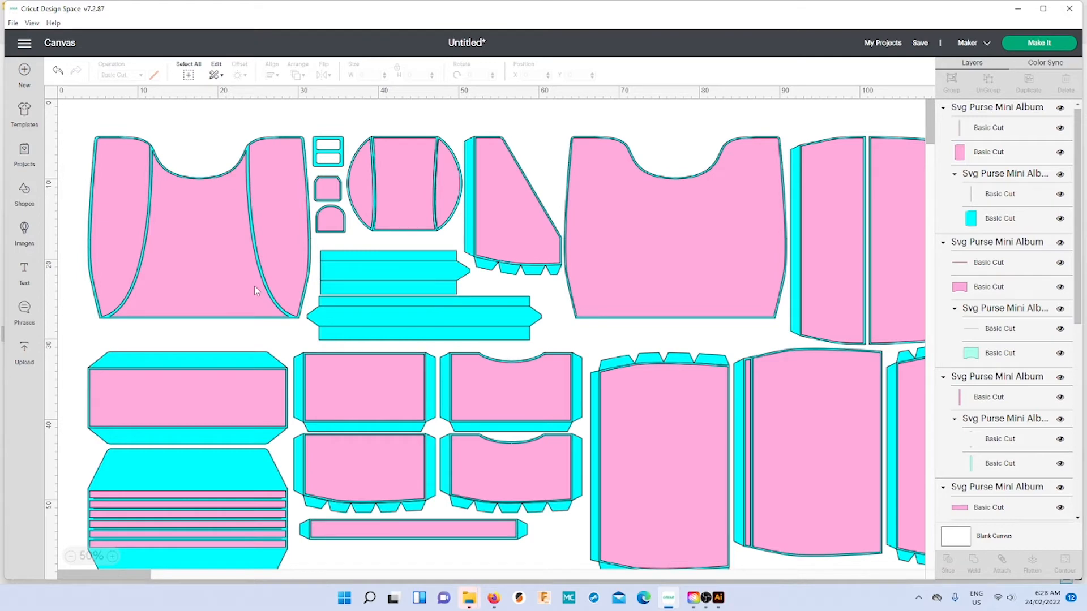
scroll(254, 287, down, 3)
scroll(255, 290, up, 3)
scroll(175, 487, down, 3)
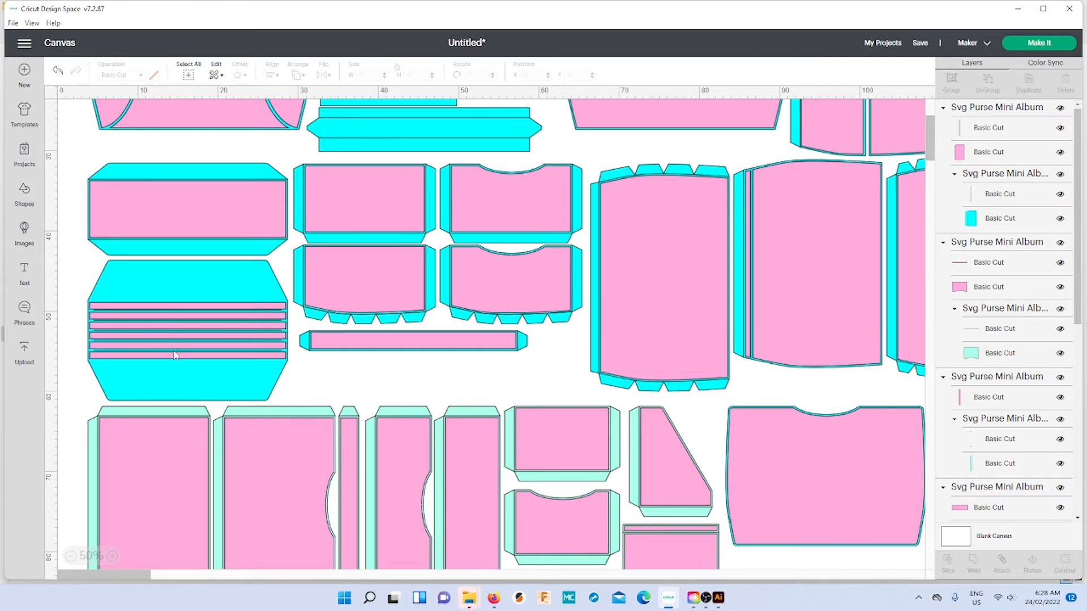
click(195, 284)
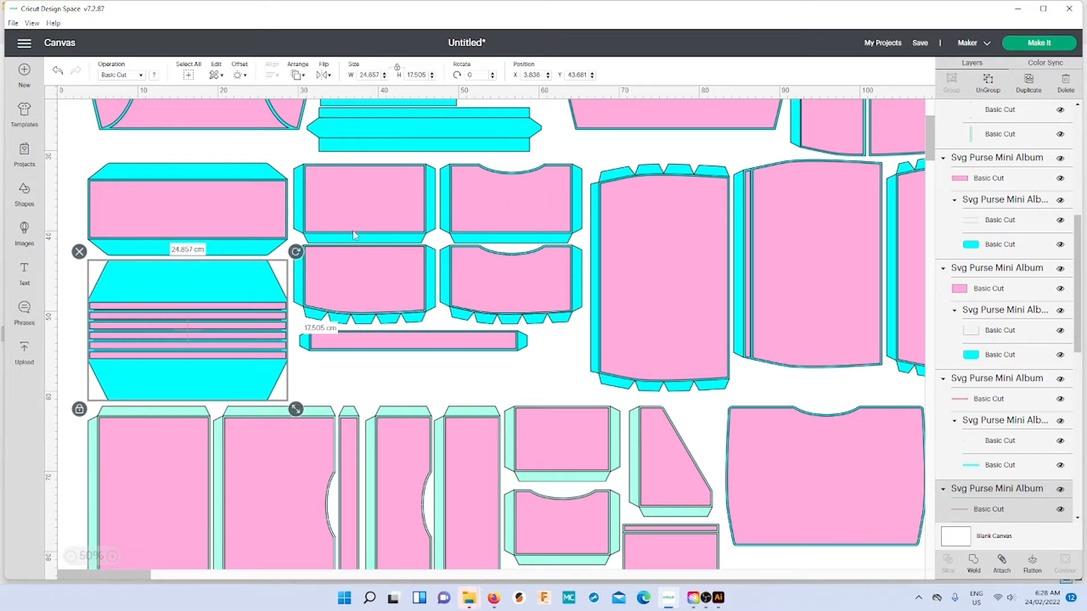
scroll(1031, 469, down, 5)
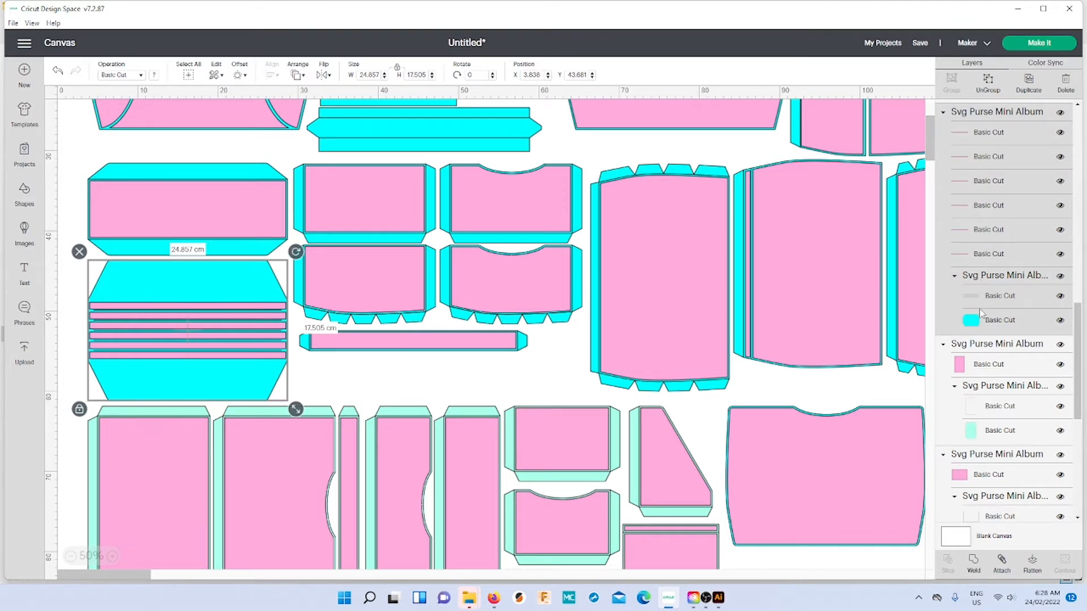
click(989, 83)
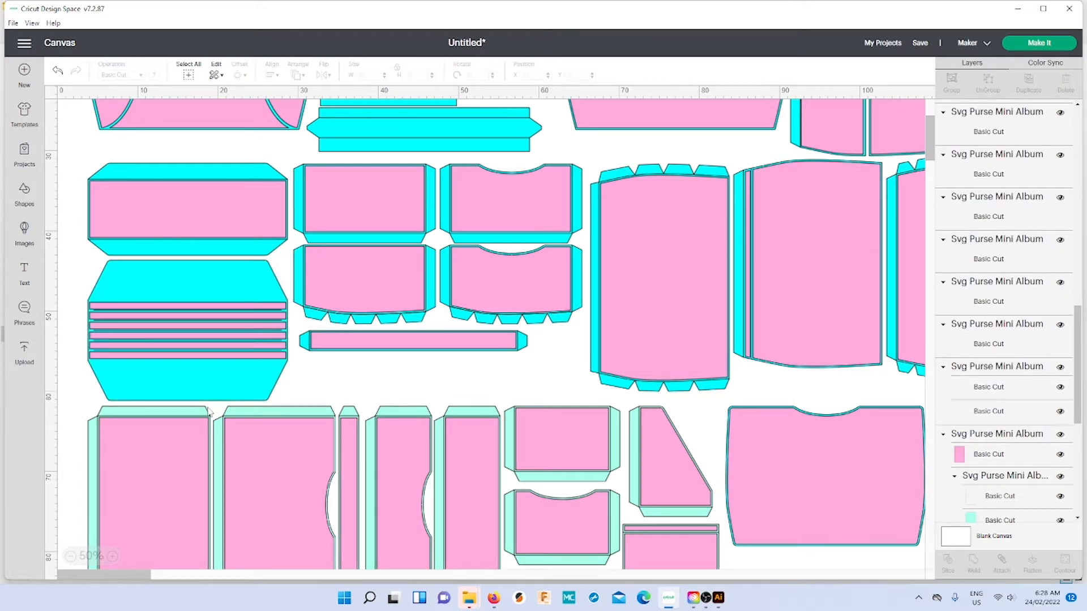
- Attach the fold lines to the cyan waterfall base and send the attached base to the back, behind the pink strips
click(132, 283)
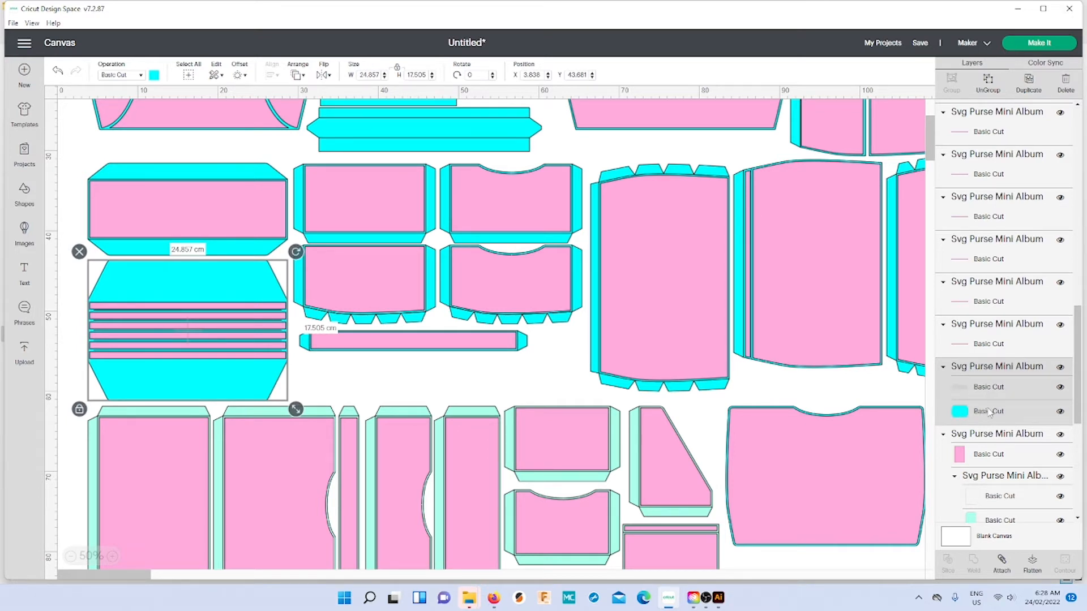
click(1001, 563)
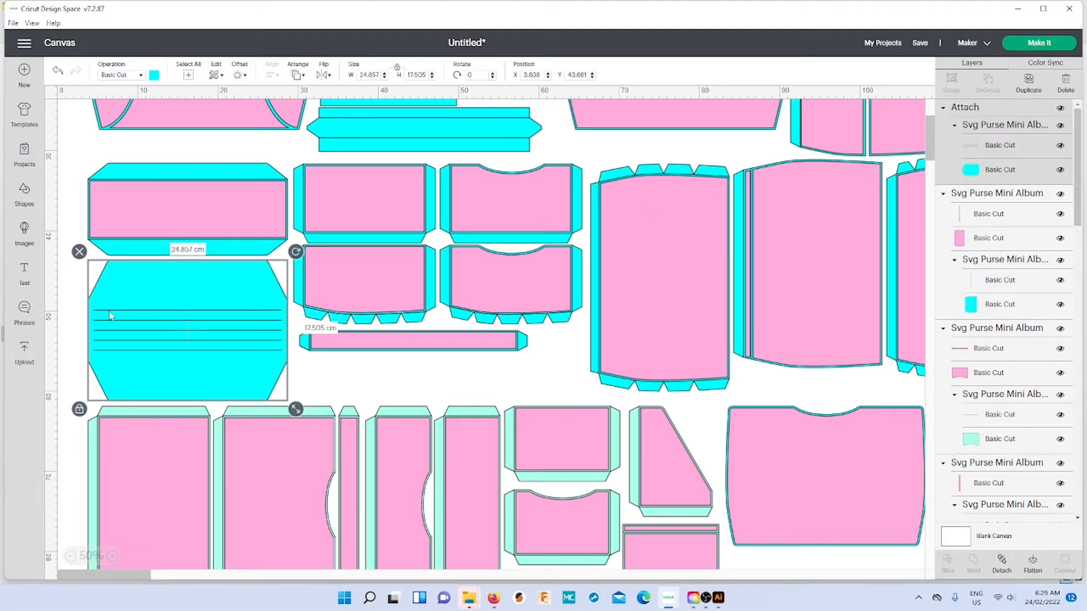
right_click(181, 286)
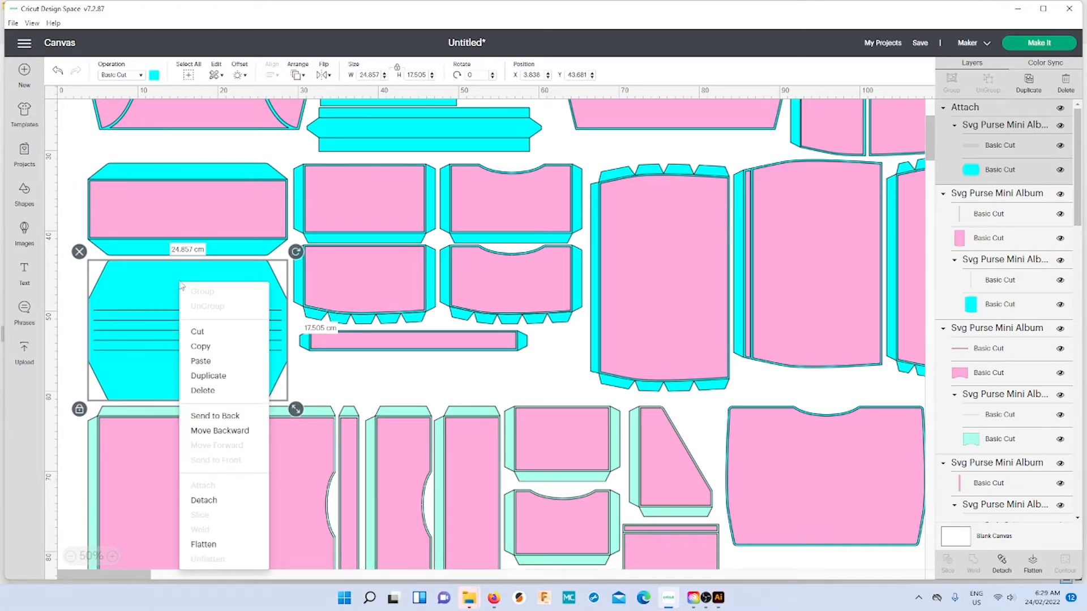
click(215, 416)
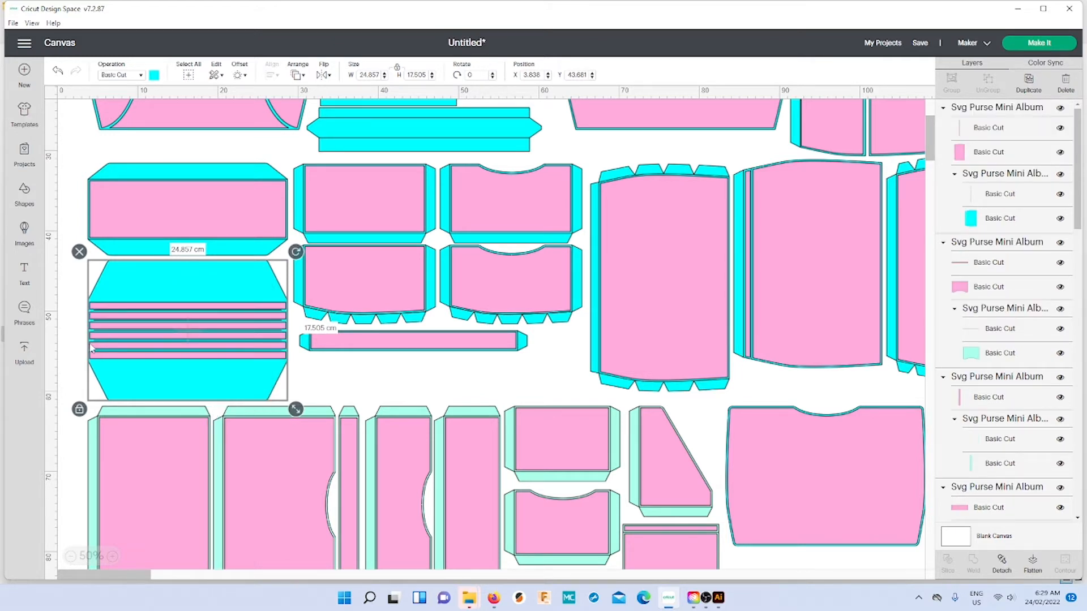
- Group the attached cyan waterfall base together with its six pink strips
click(81, 312)
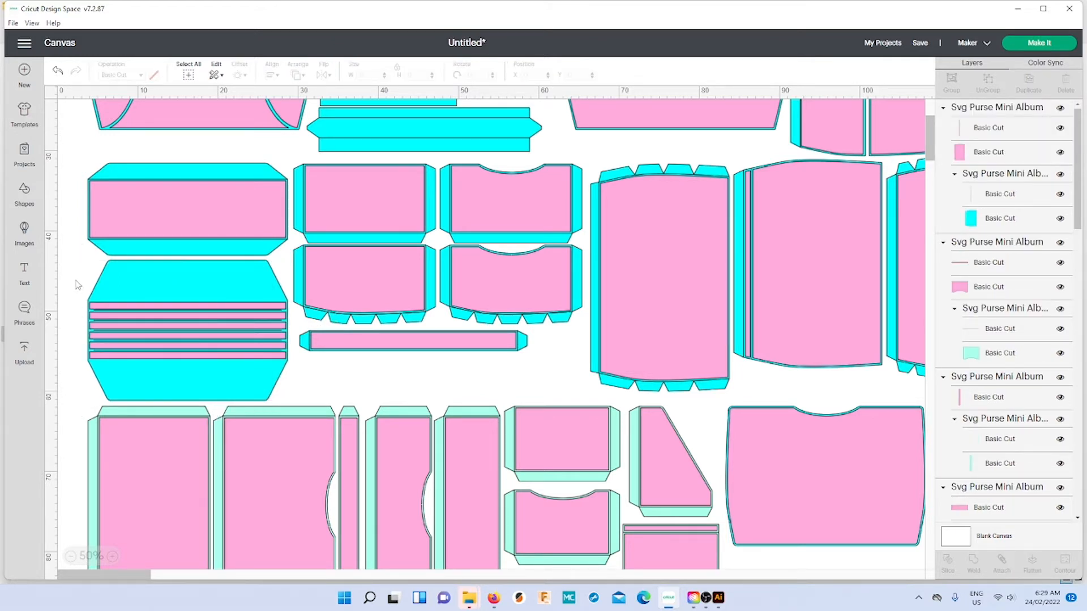
drag(75, 280, 122, 378)
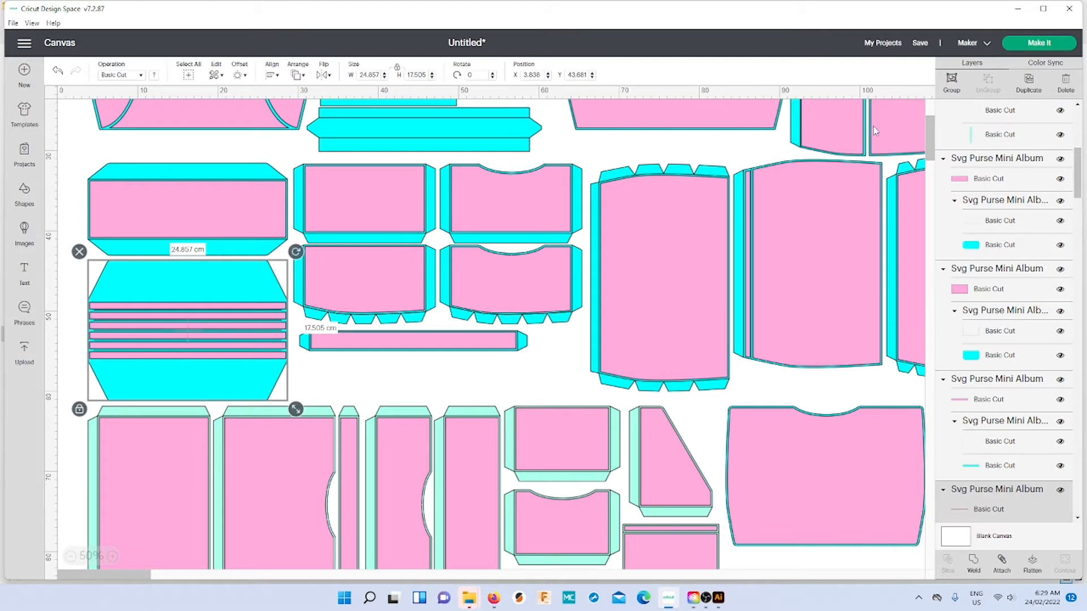
click(951, 82)
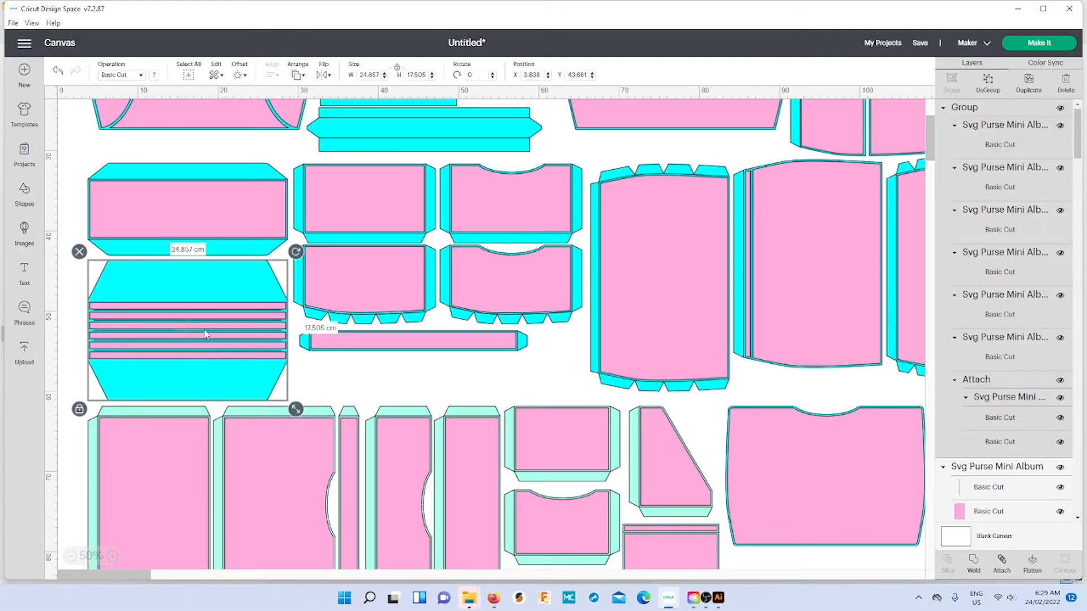
- Ungroup the rounded piece made of a cyan base, a pink centre panel and two curved pink side panels
scroll(203, 334, up, 5)
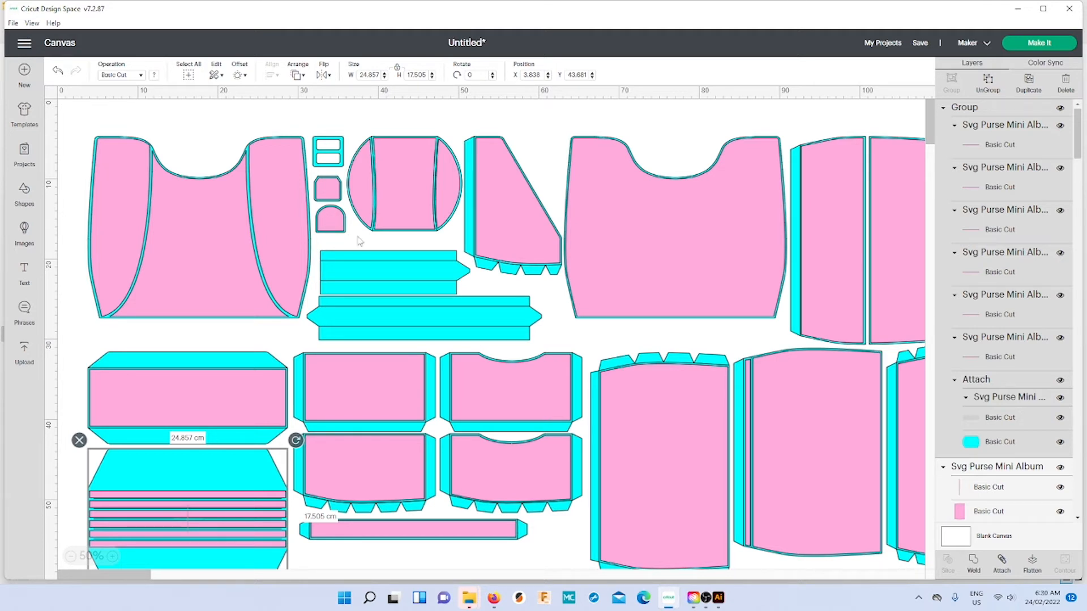
click(399, 203)
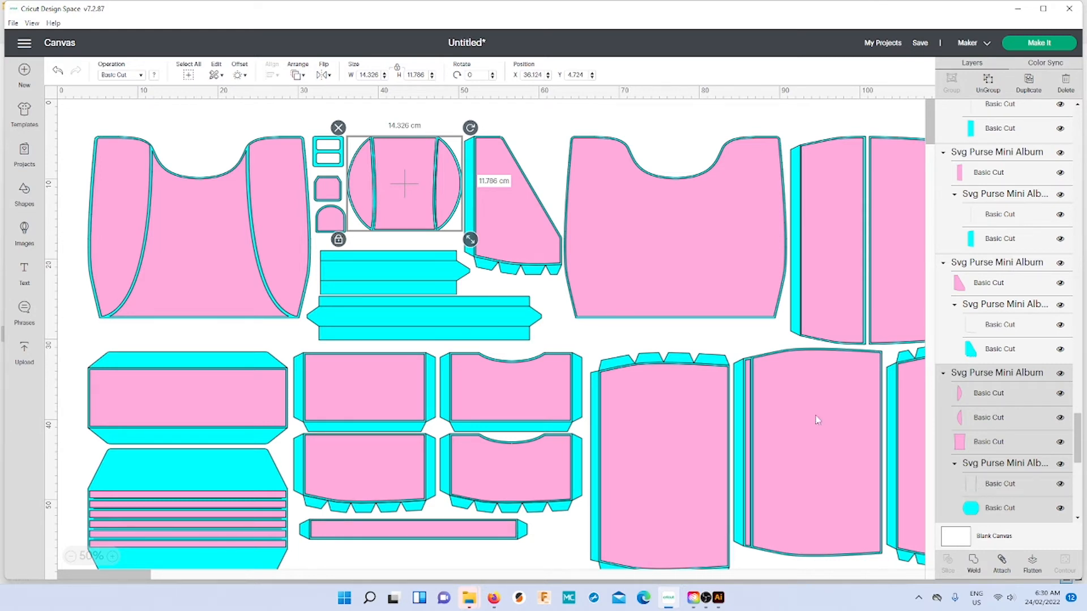
click(991, 83)
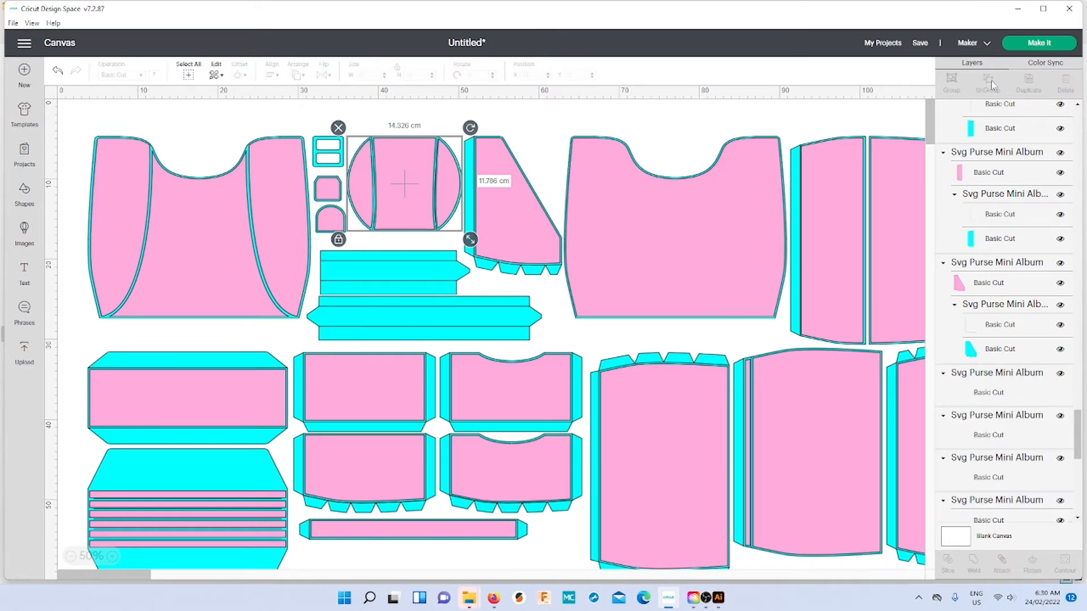
- Change the fold lines of the rounded cyan base from Basic Cut to Score
click(439, 235)
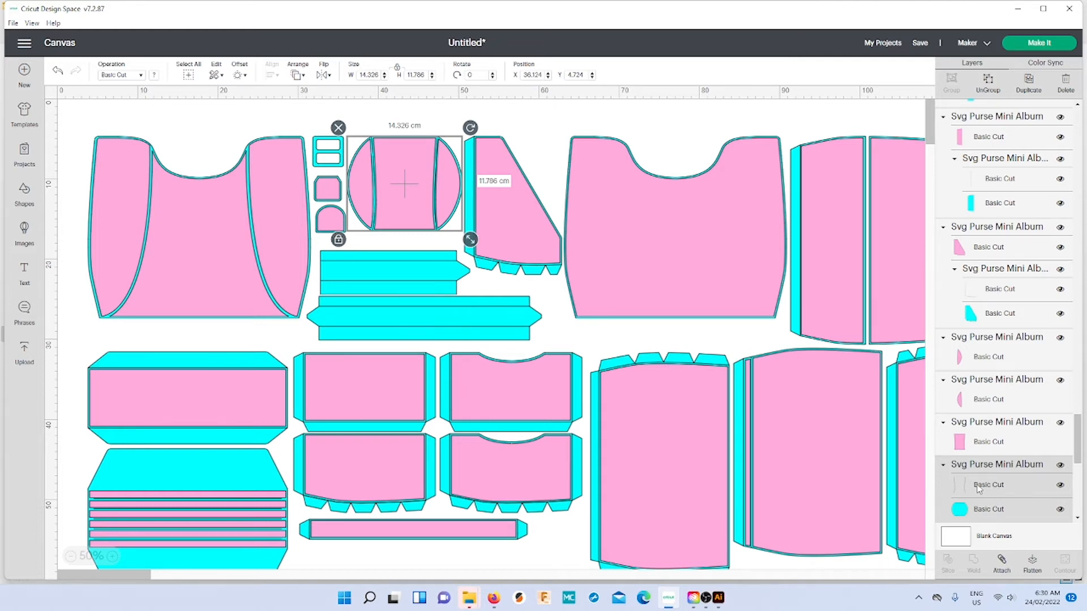
scroll(979, 488, down, 5)
scroll(980, 140, up, 6)
click(978, 485)
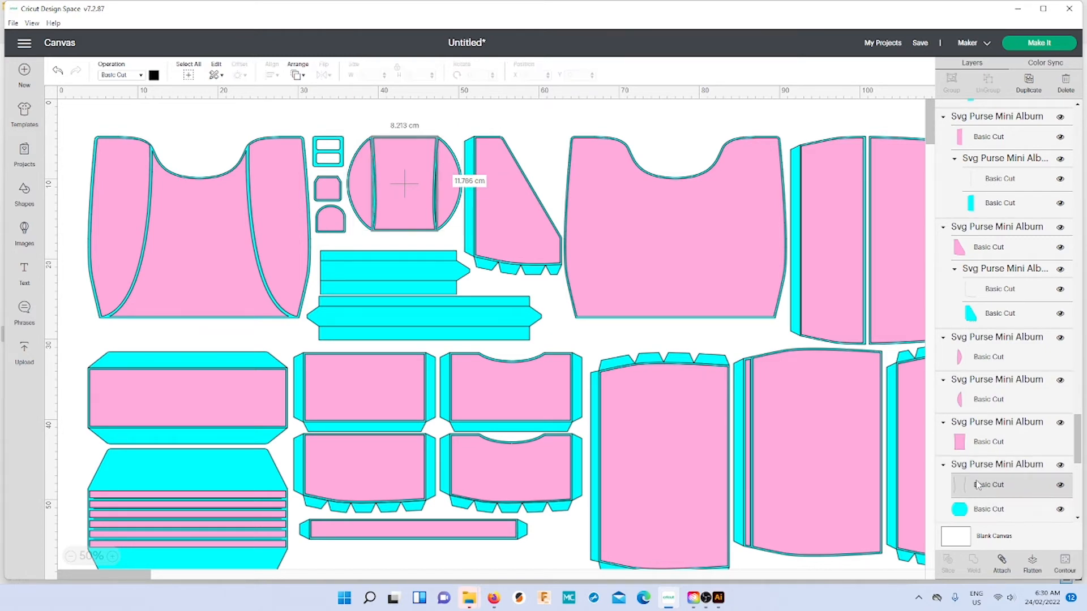
click(141, 77)
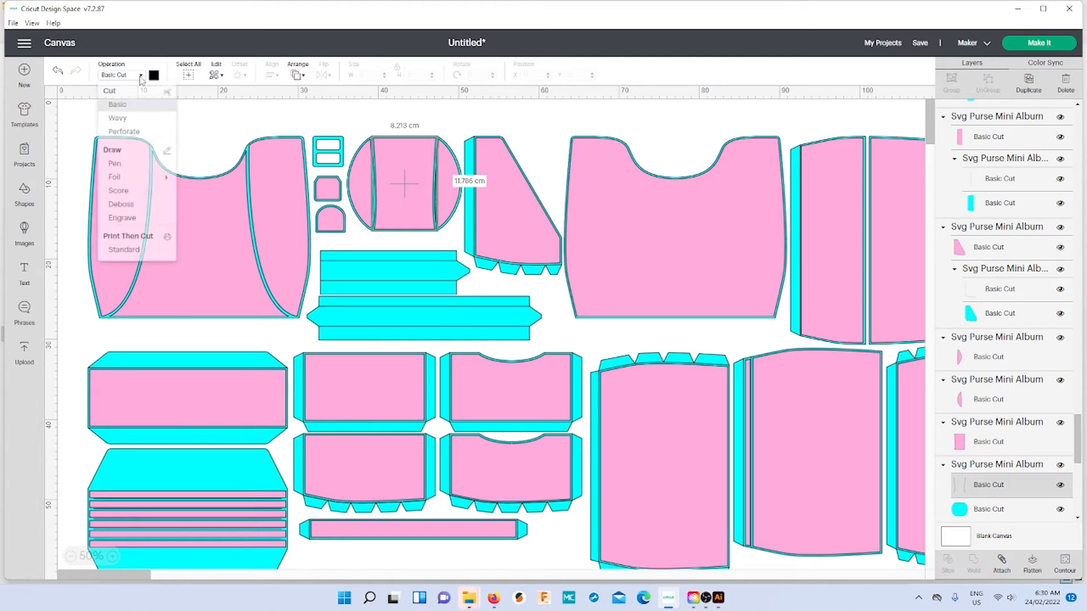
click(121, 201)
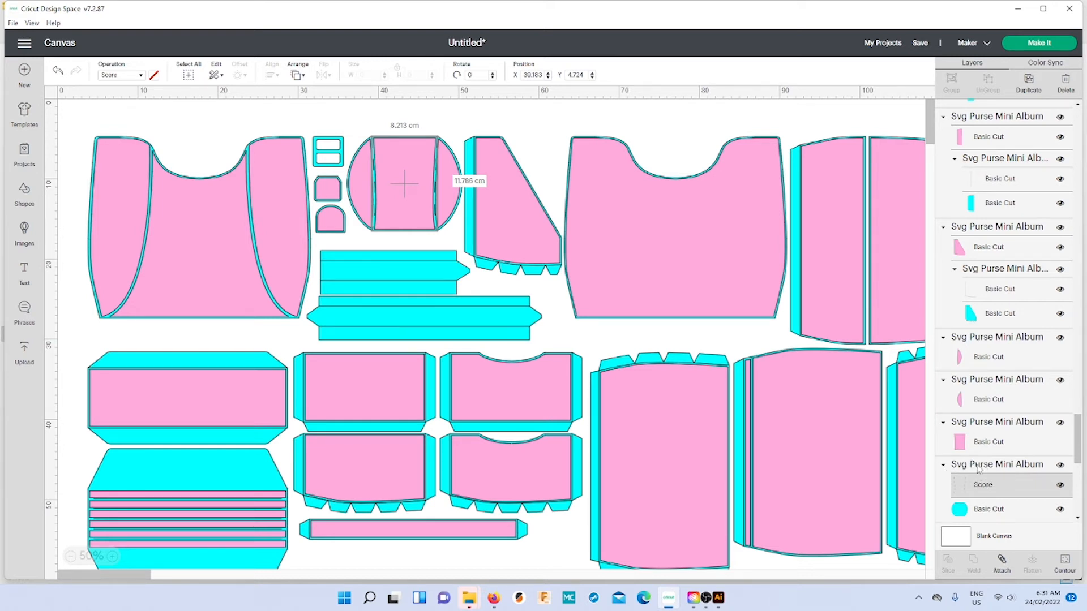
- Attach the score lines to the rounded cyan base and send the attached base to the back
click(979, 469)
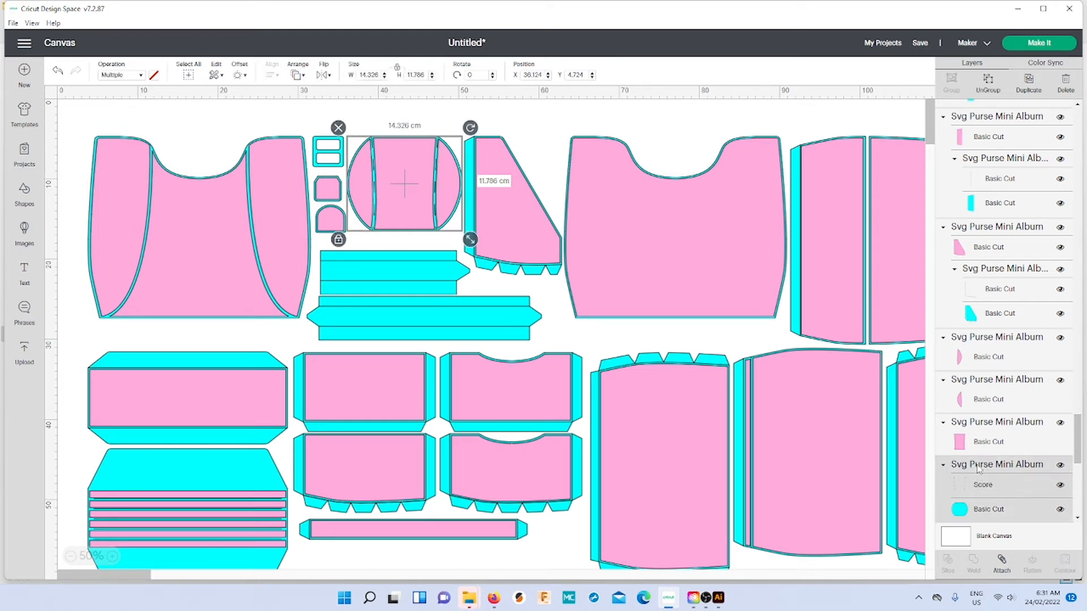
click(1002, 568)
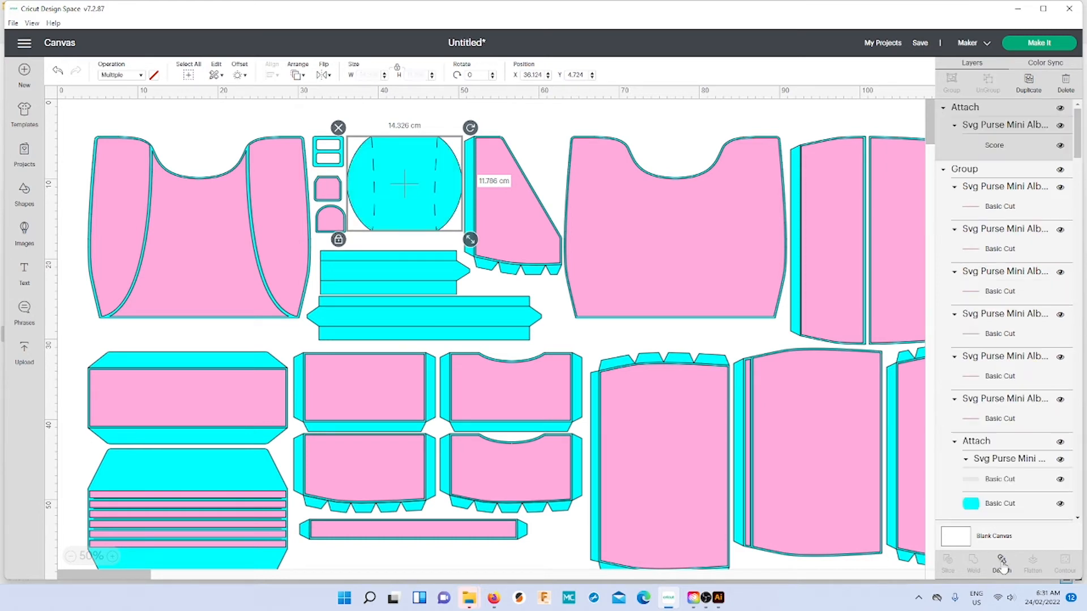
right_click(392, 172)
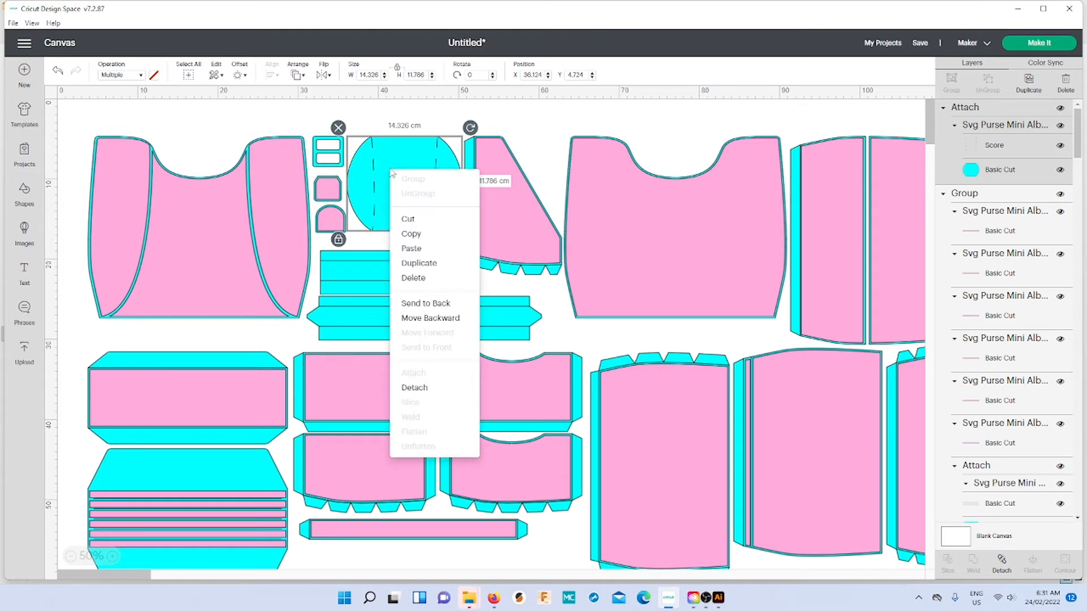
click(417, 307)
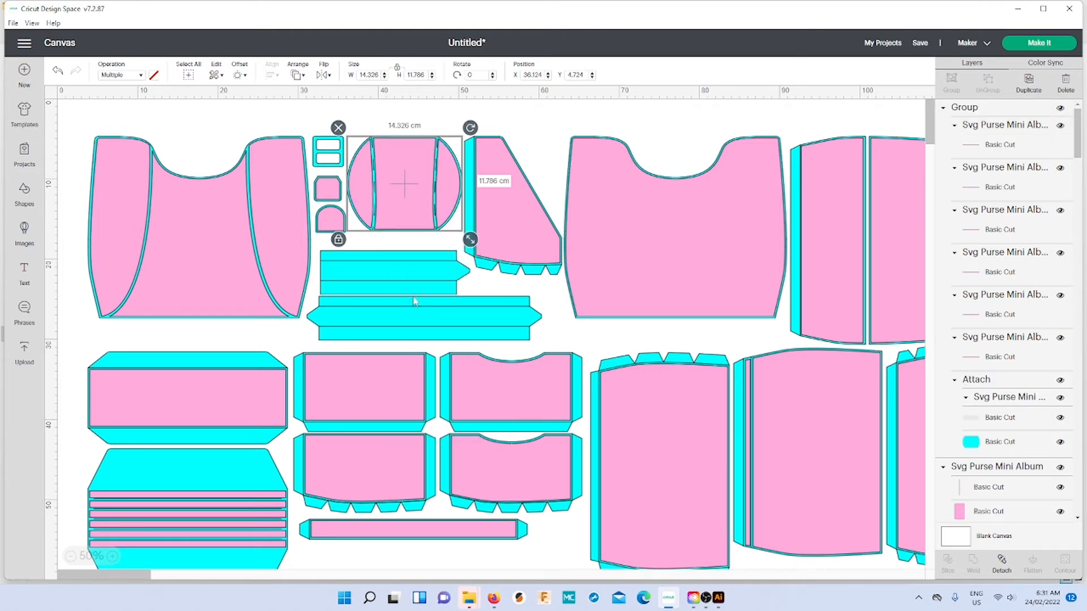
- Group the attached rounded base together with its three pink panels
click(515, 118)
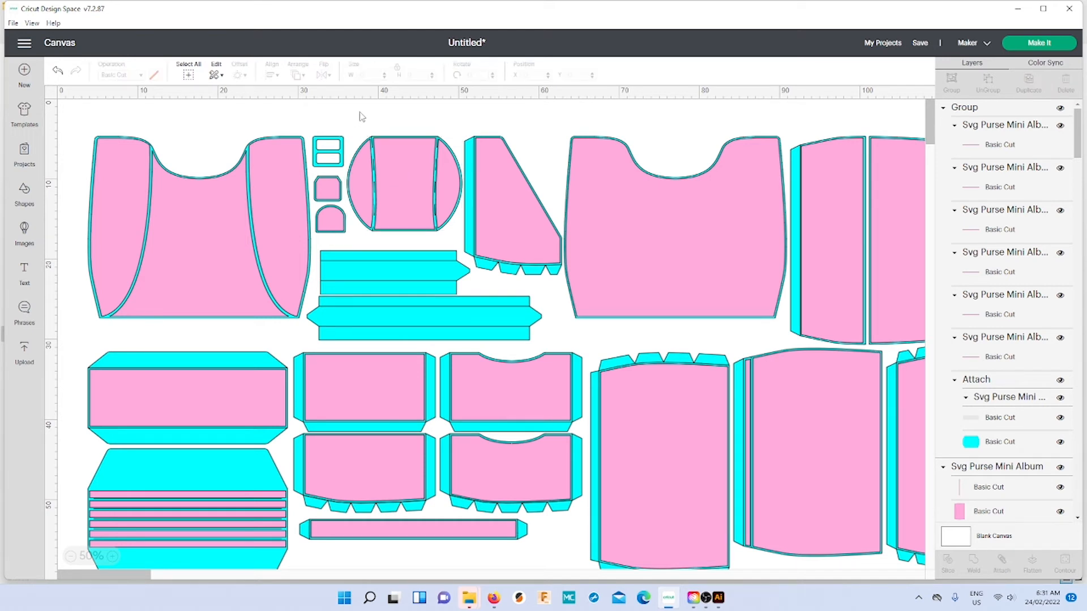
drag(360, 111, 450, 211)
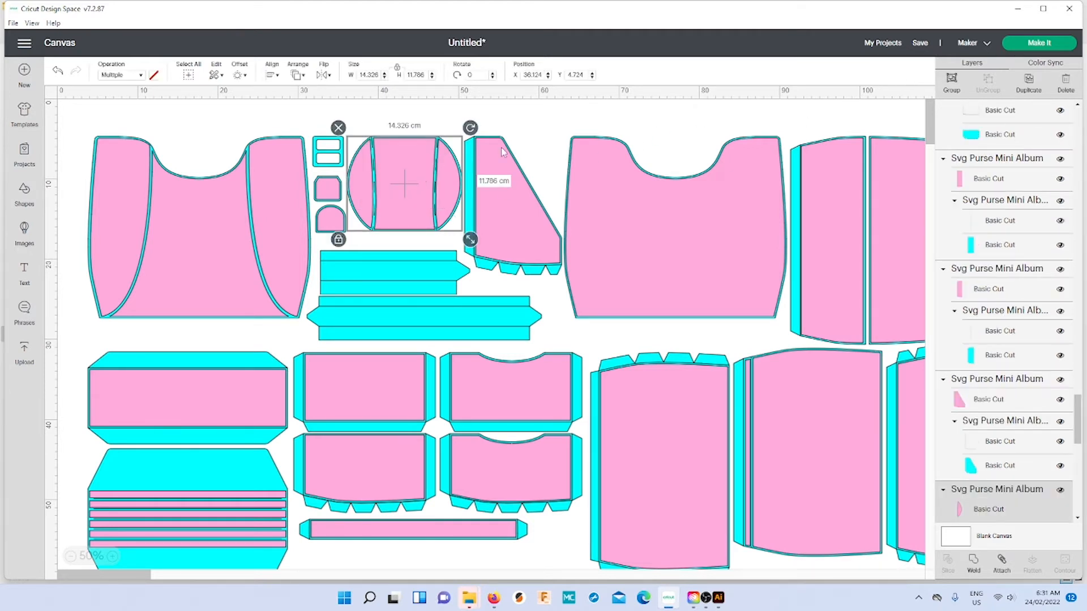
click(951, 87)
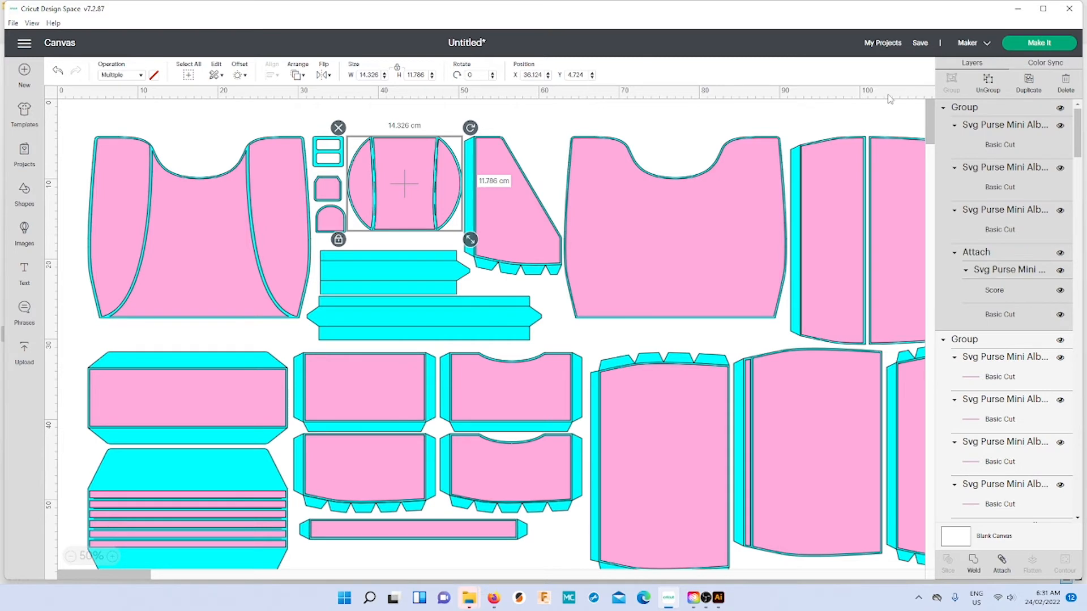
click(521, 130)
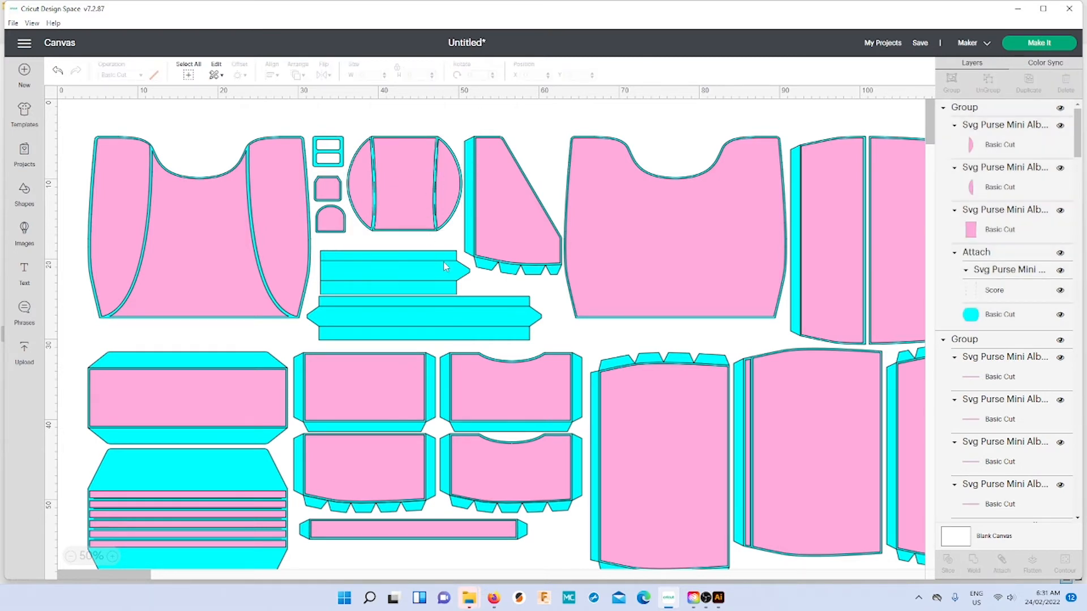
- Ungroup the slanted side piece beside the rounded one and set the fold lines of its cyan base to Score
click(470, 244)
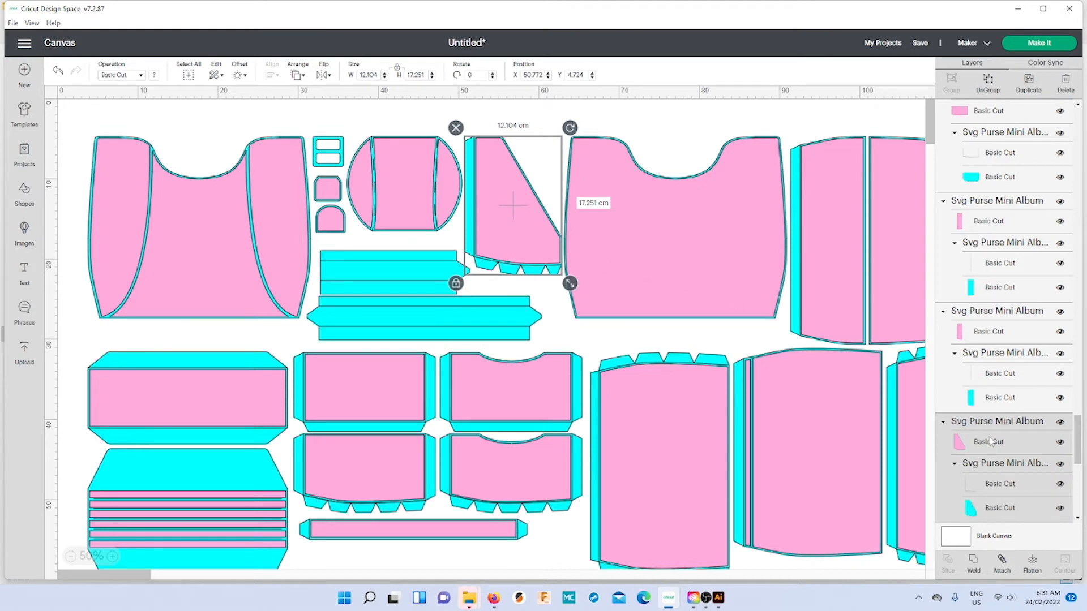
click(988, 91)
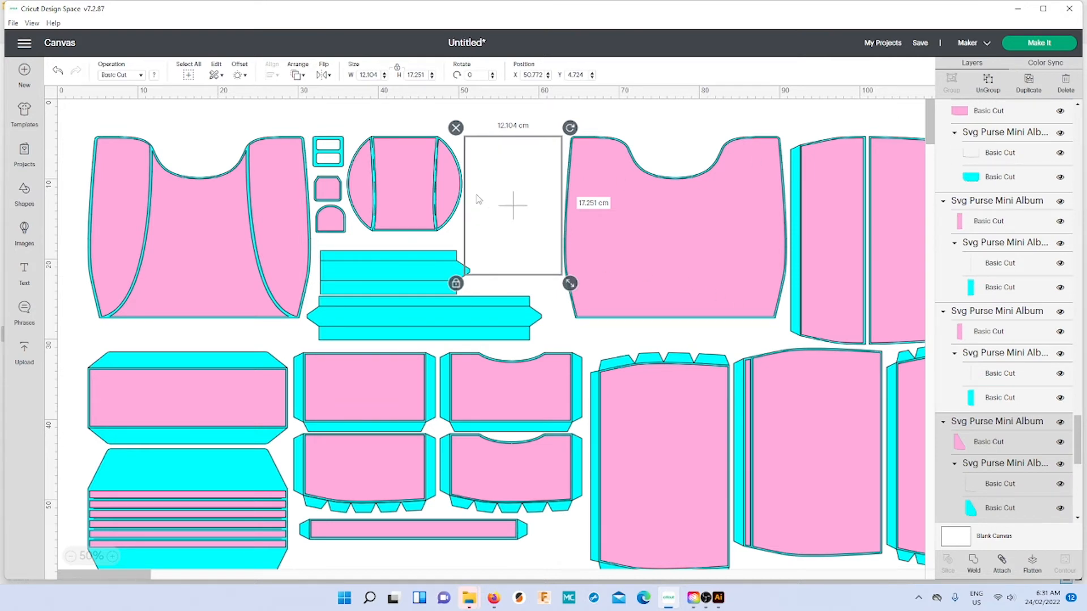
click(470, 197)
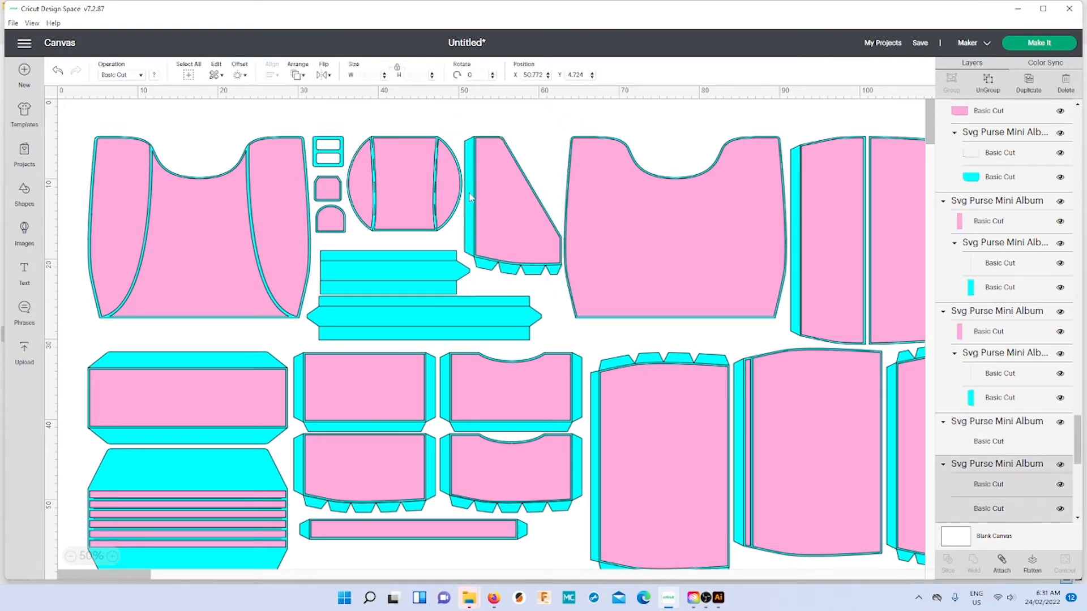
click(968, 486)
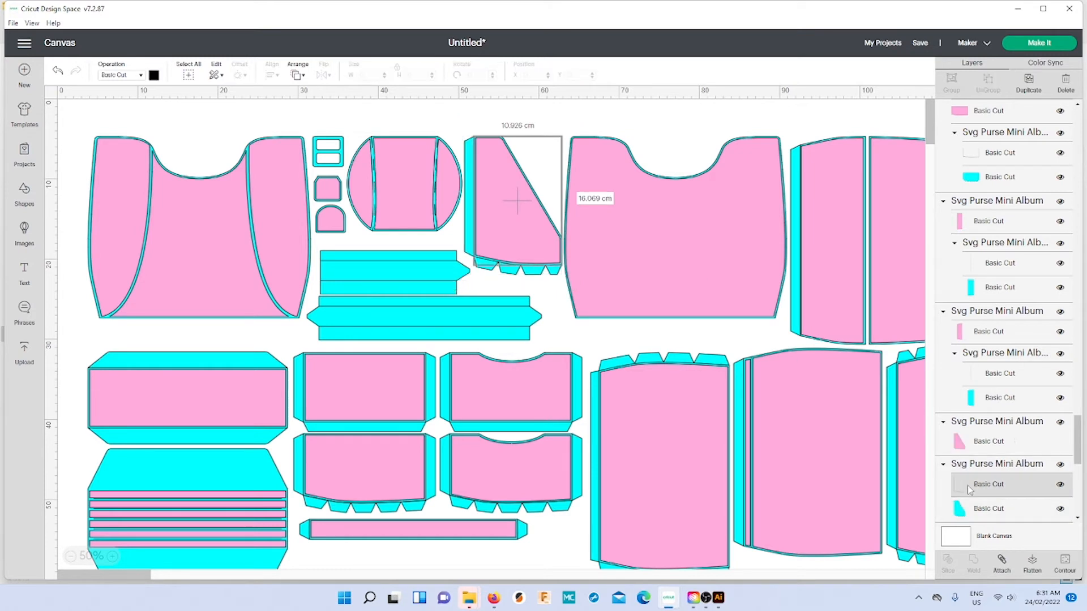
click(111, 76)
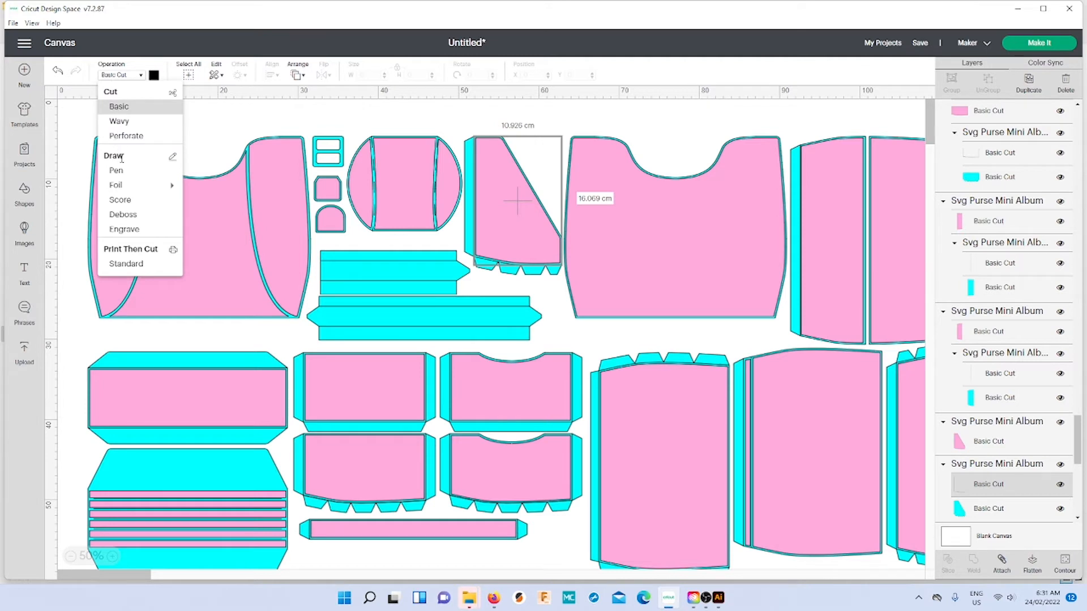
click(120, 200)
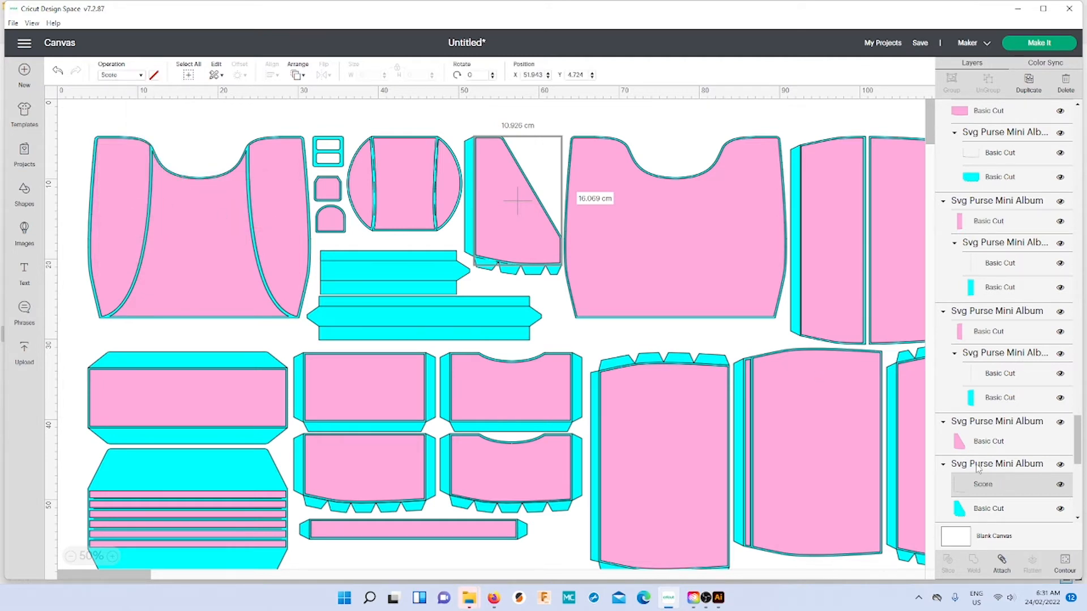
- Attach the score lines to the slanted cyan base and send the attached base behind its pink panel
click(980, 465)
click(1002, 563)
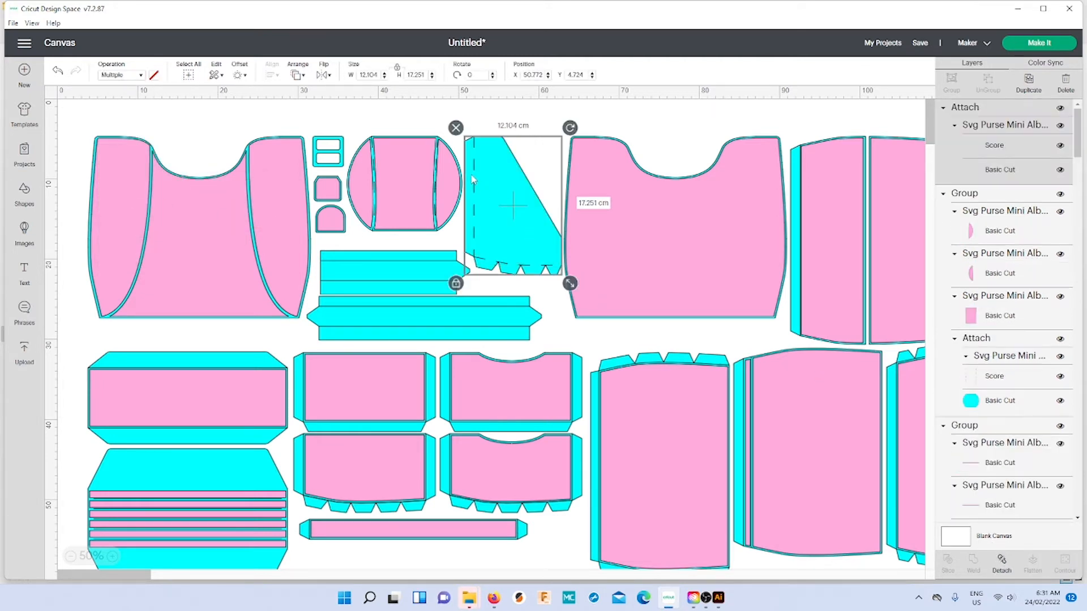
right_click(479, 176)
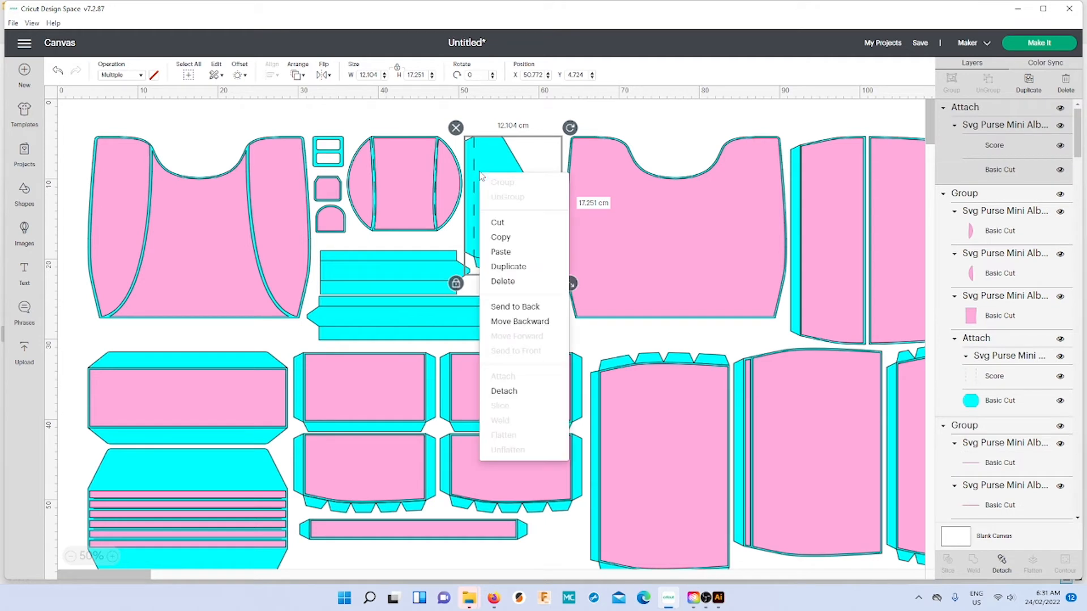
click(517, 308)
- Group the attached slanted base together with its pink panel
drag(490, 119, 513, 180)
click(951, 81)
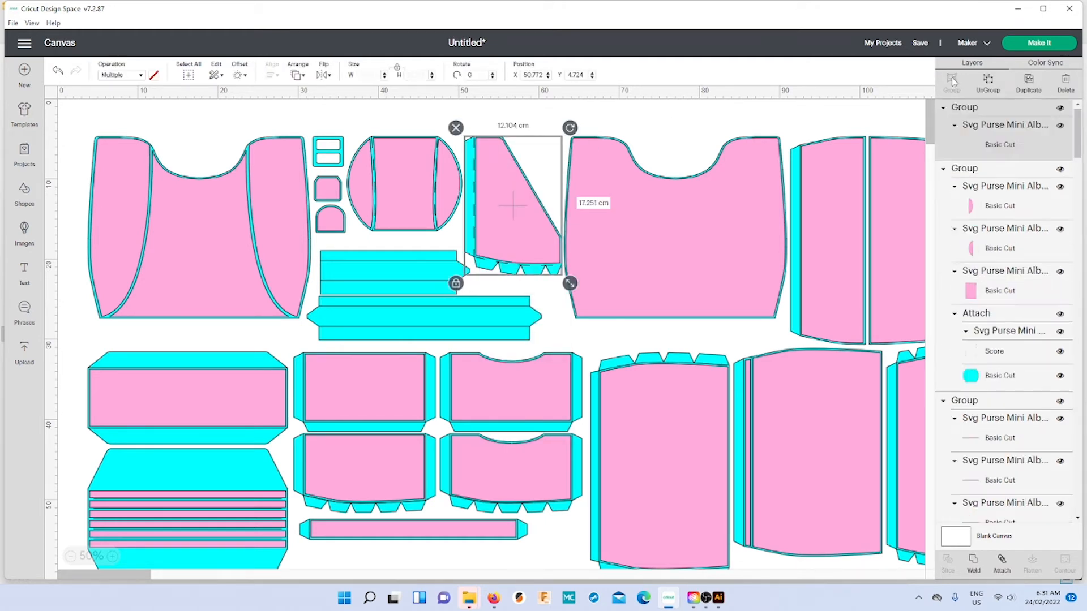
click(631, 339)
- Set the fold lines of the shorter cyan pointed strip to Score and attach them to the strip
click(379, 278)
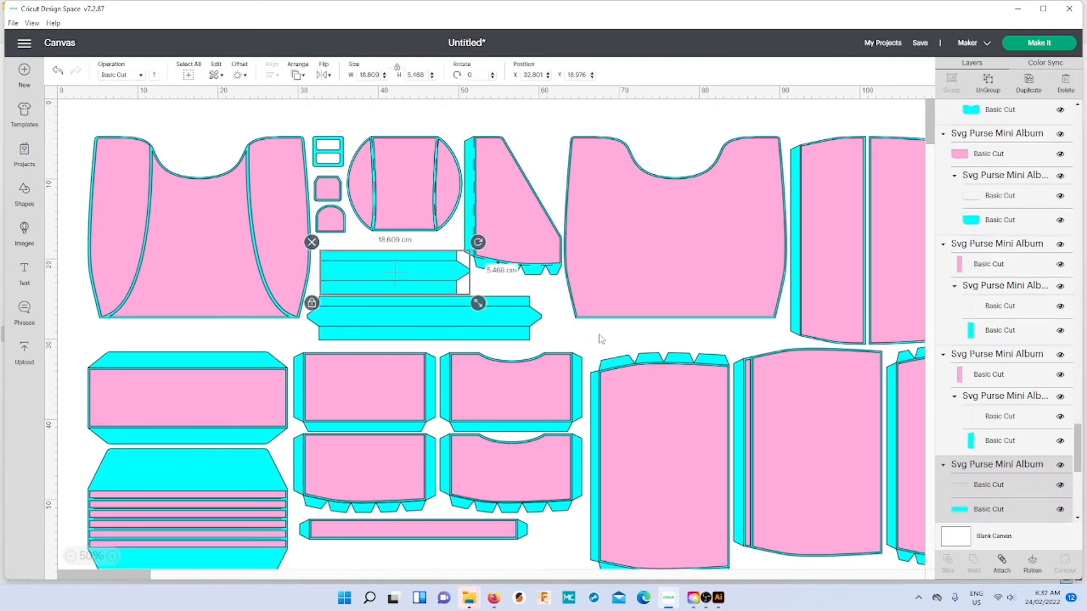
click(973, 489)
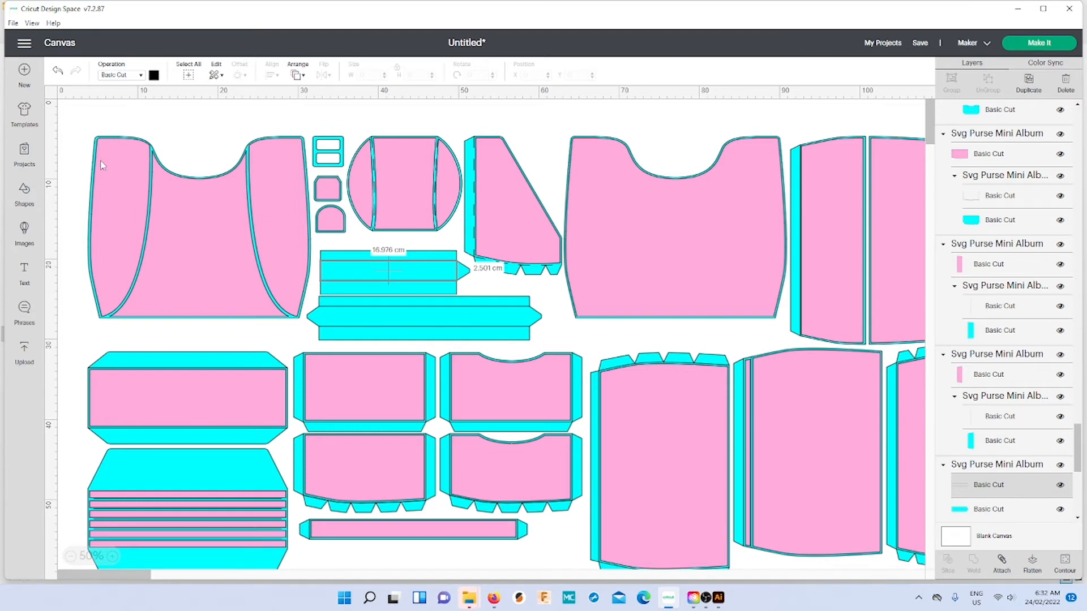
click(140, 77)
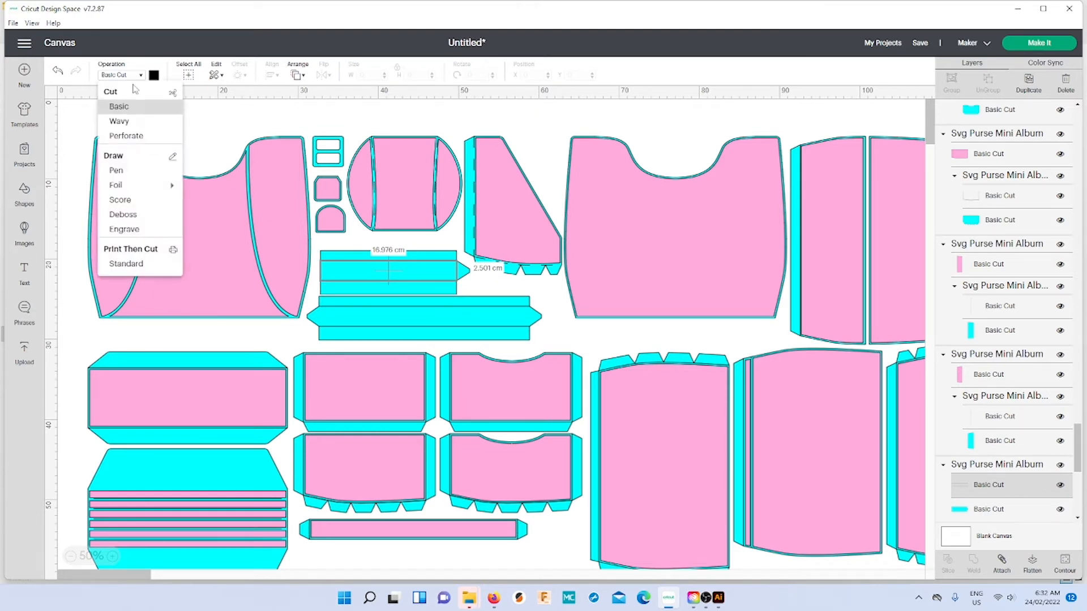
click(120, 200)
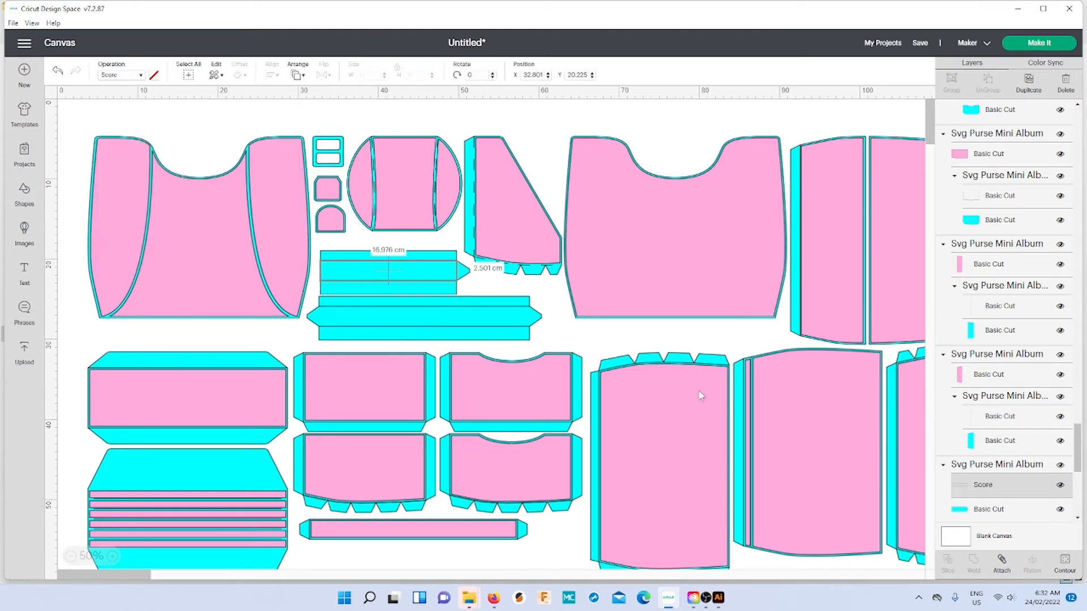
click(968, 467)
click(1001, 563)
- Set the fold lines of the longer cyan strip with two pointed ends to Score and attach them to it
click(365, 310)
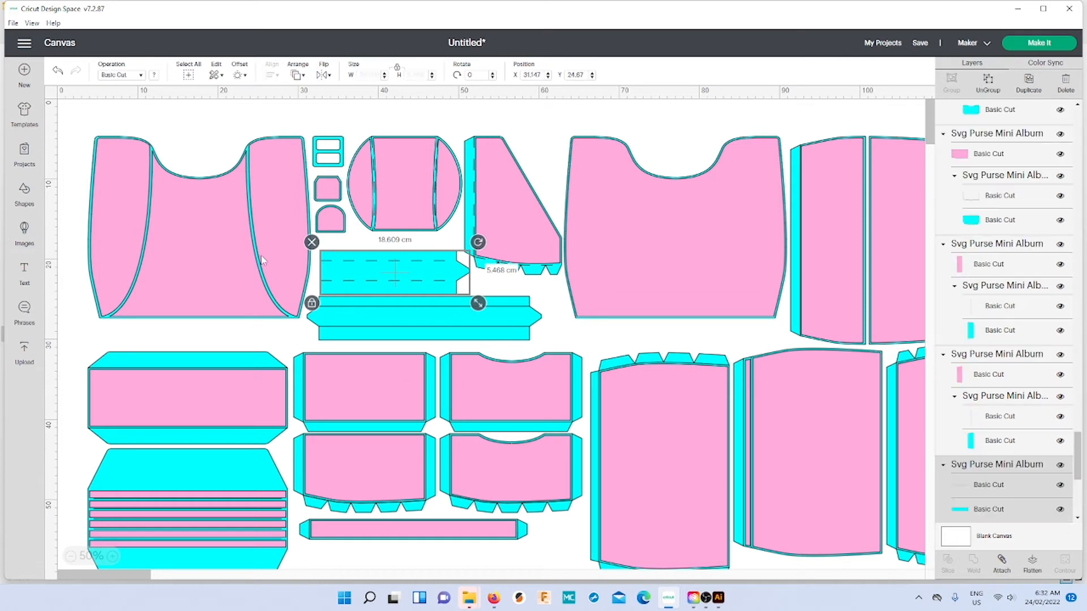
click(141, 76)
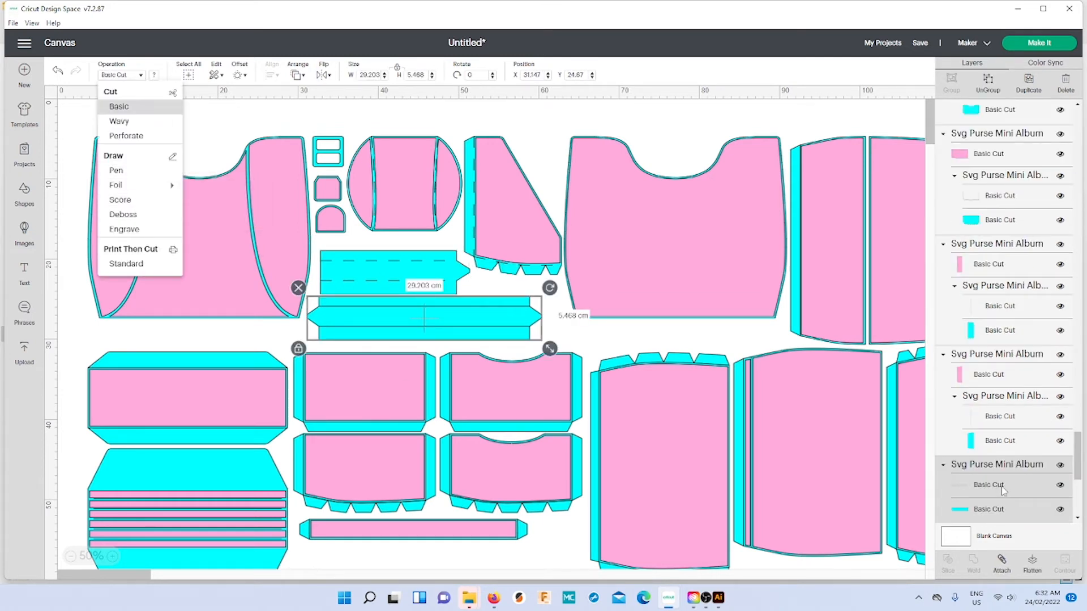
click(984, 488)
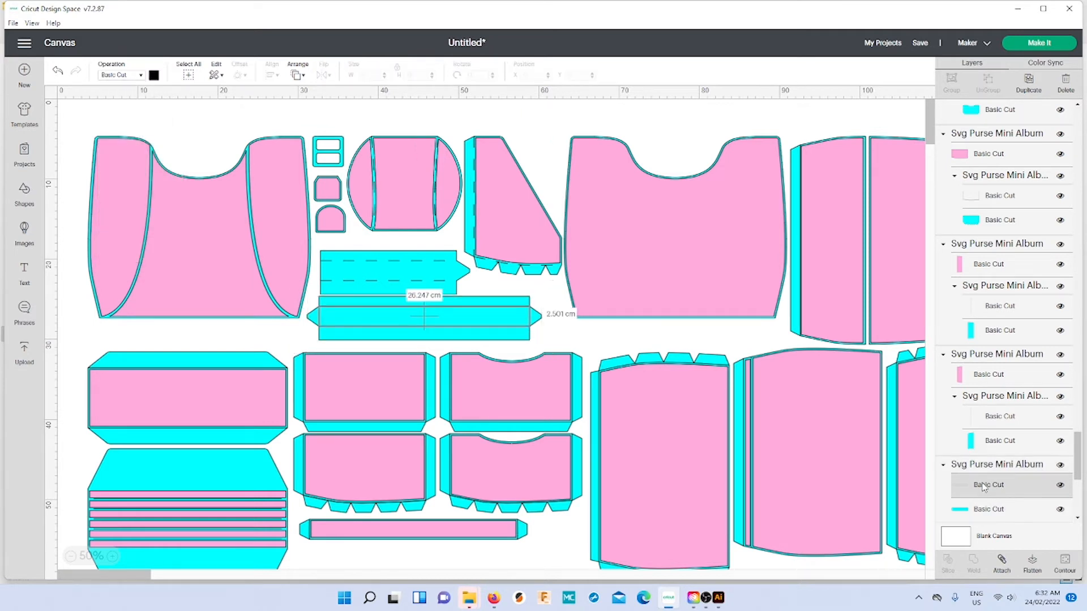
click(125, 76)
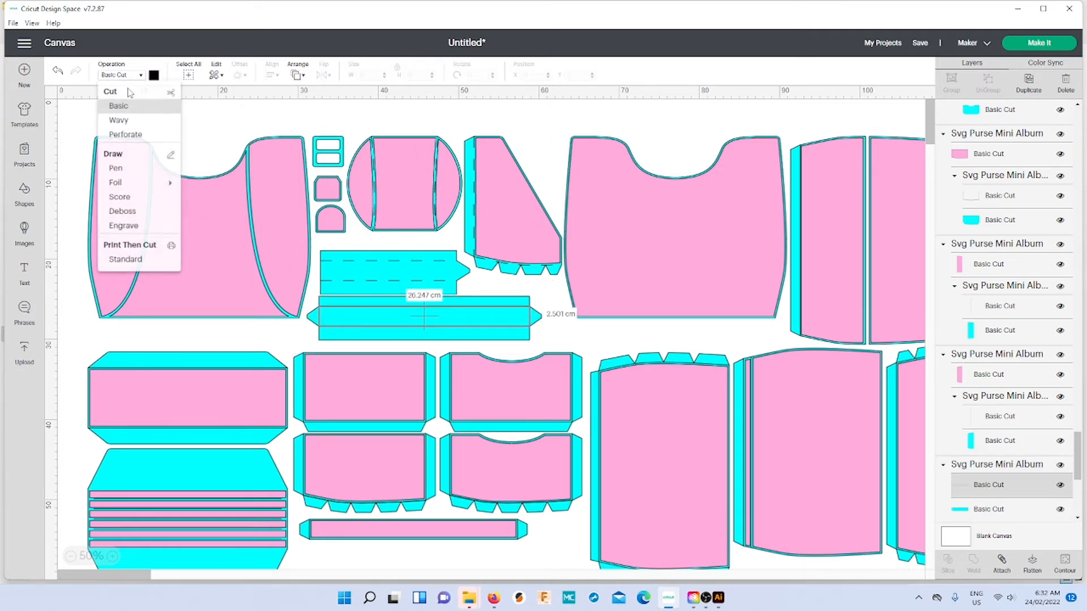
click(136, 202)
click(1001, 465)
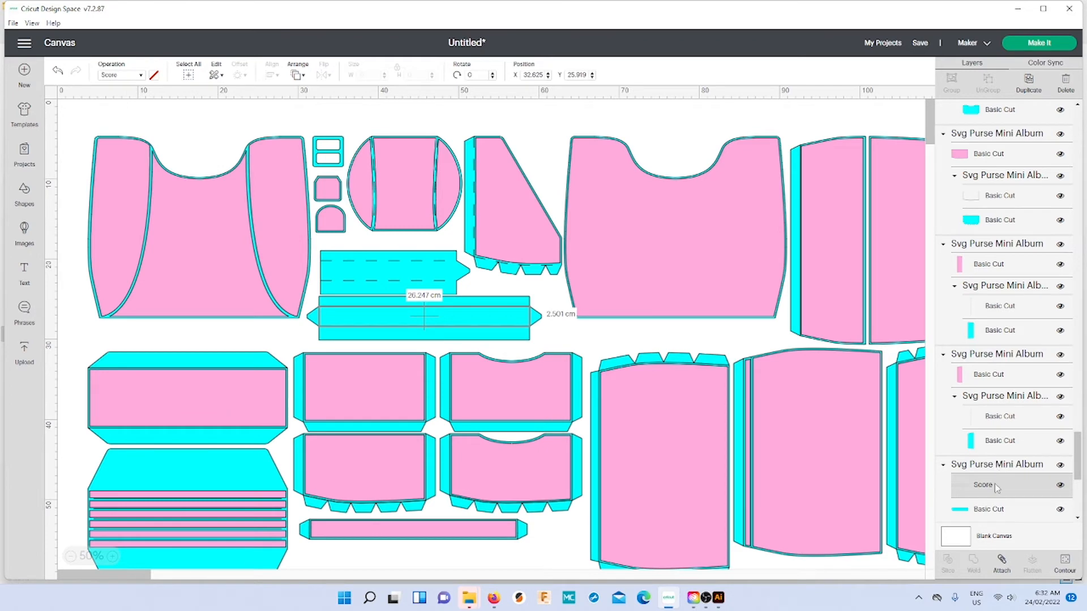
click(1000, 570)
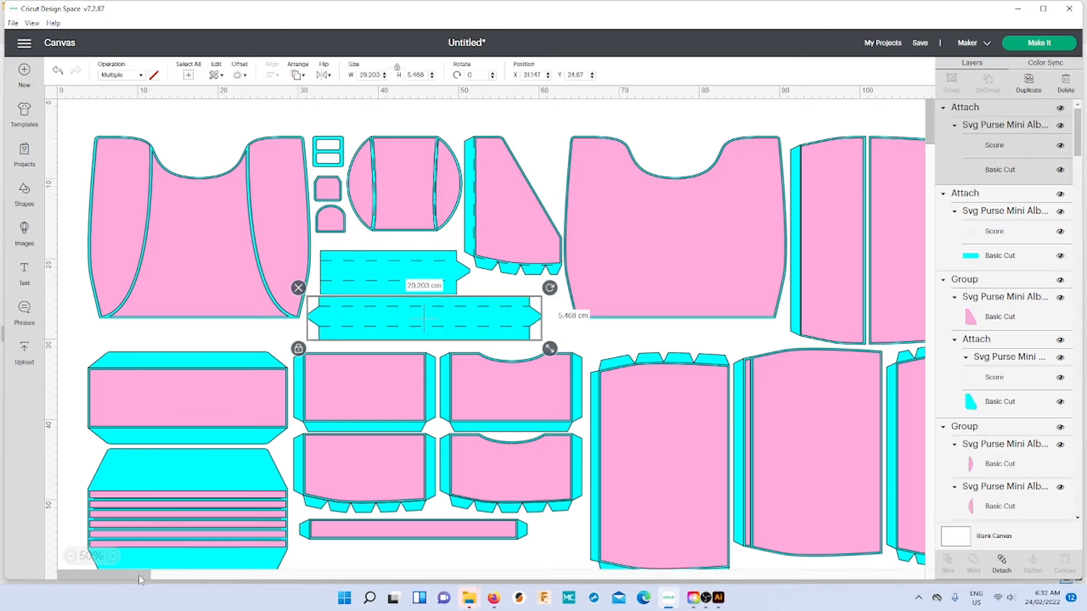
drag(139, 577, 179, 574)
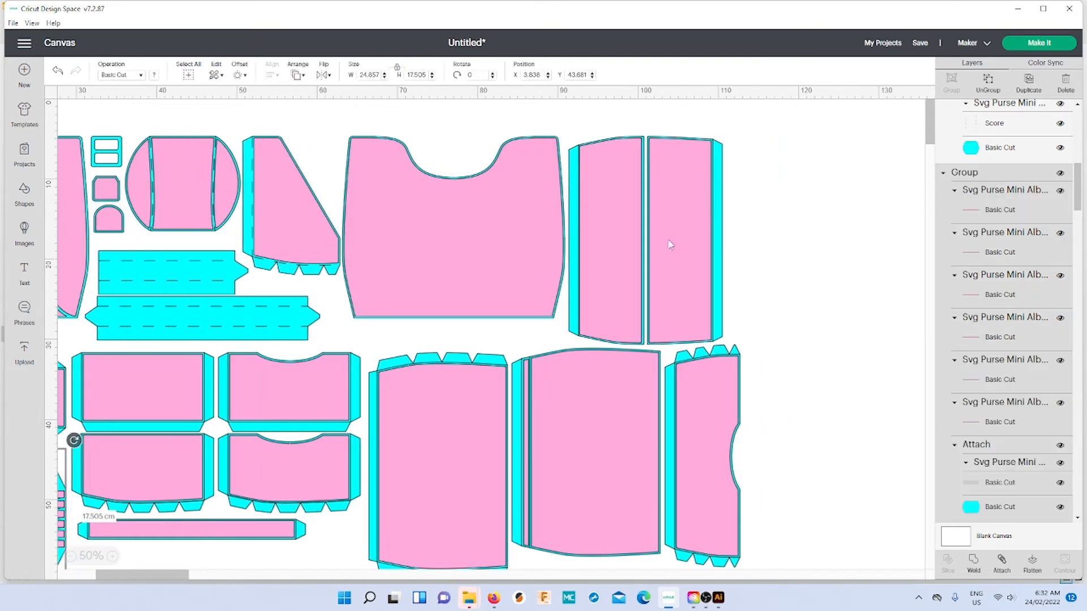
- Ungroup the tall panel with the cyan flap on its right edge and set its fold line to Score
click(717, 220)
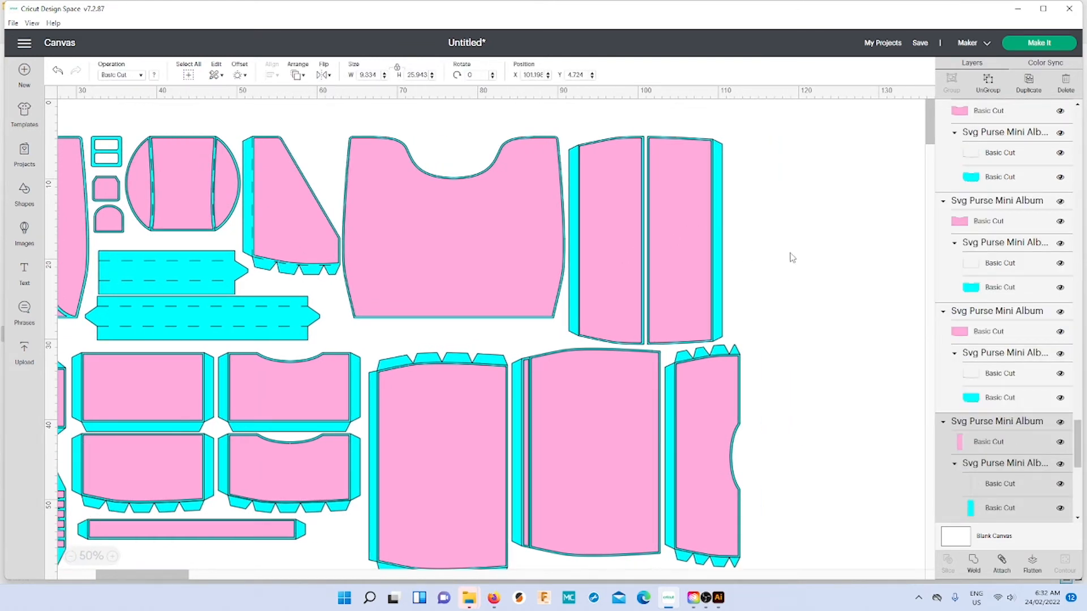
click(985, 84)
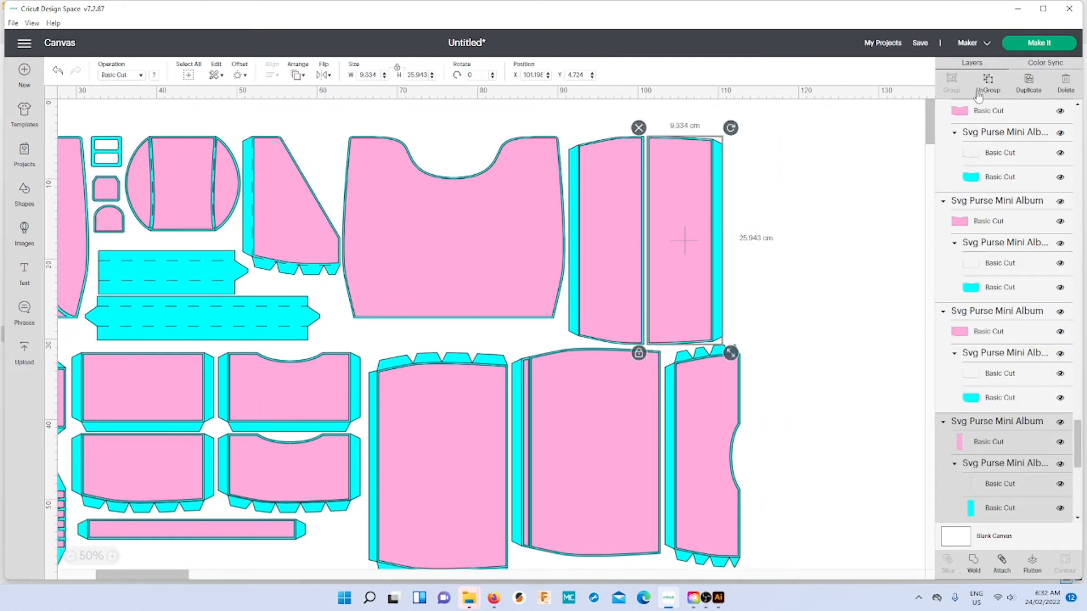
click(717, 190)
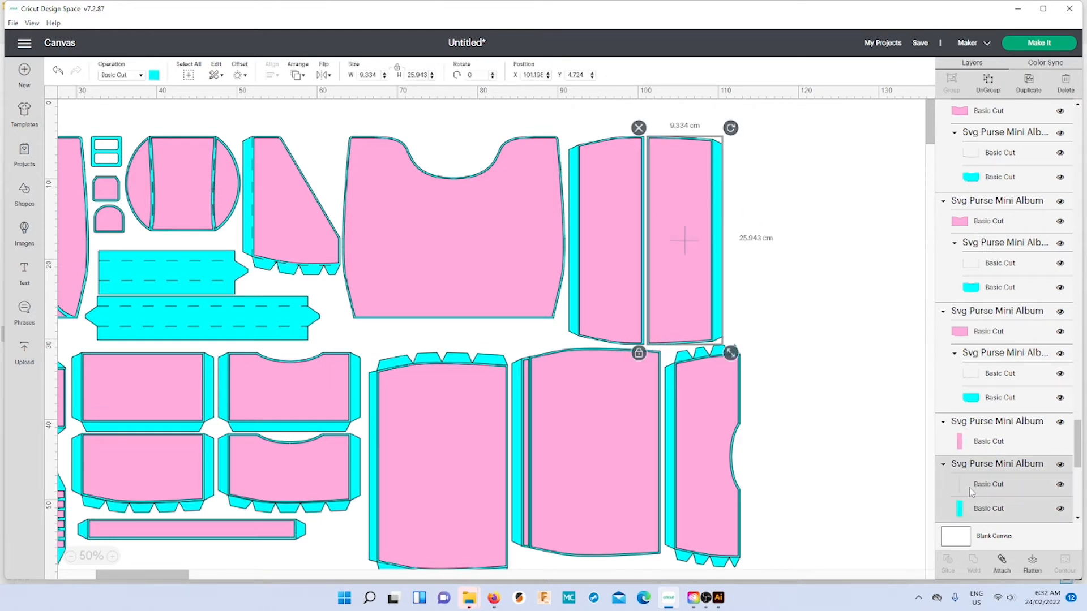
click(822, 451)
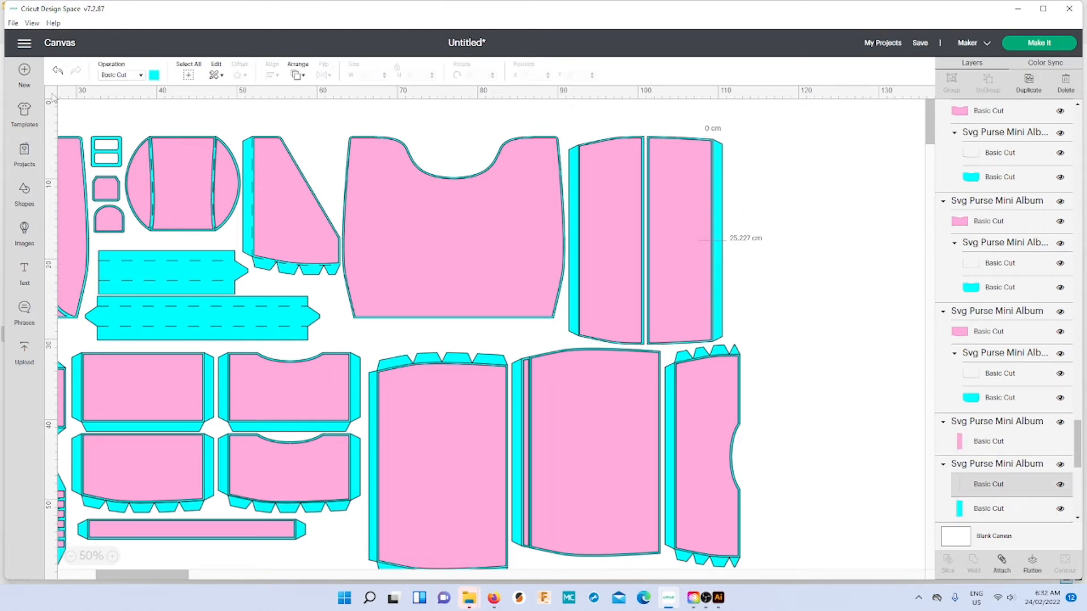
click(129, 80)
click(136, 202)
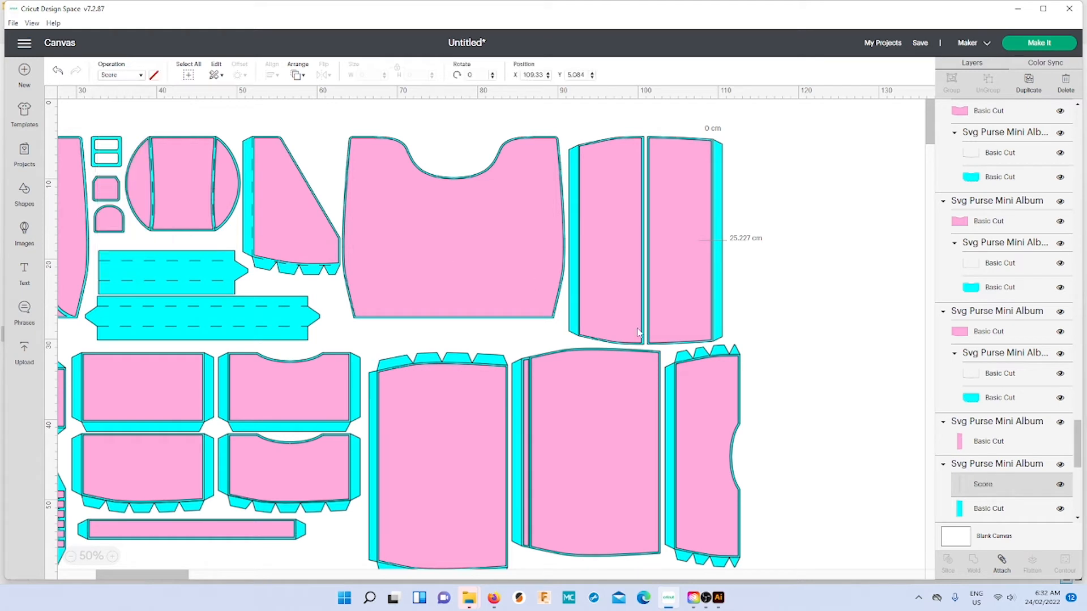
- Attach the score line to the tall panel's cyan base, send it to the back and group it with its pink panel
click(975, 464)
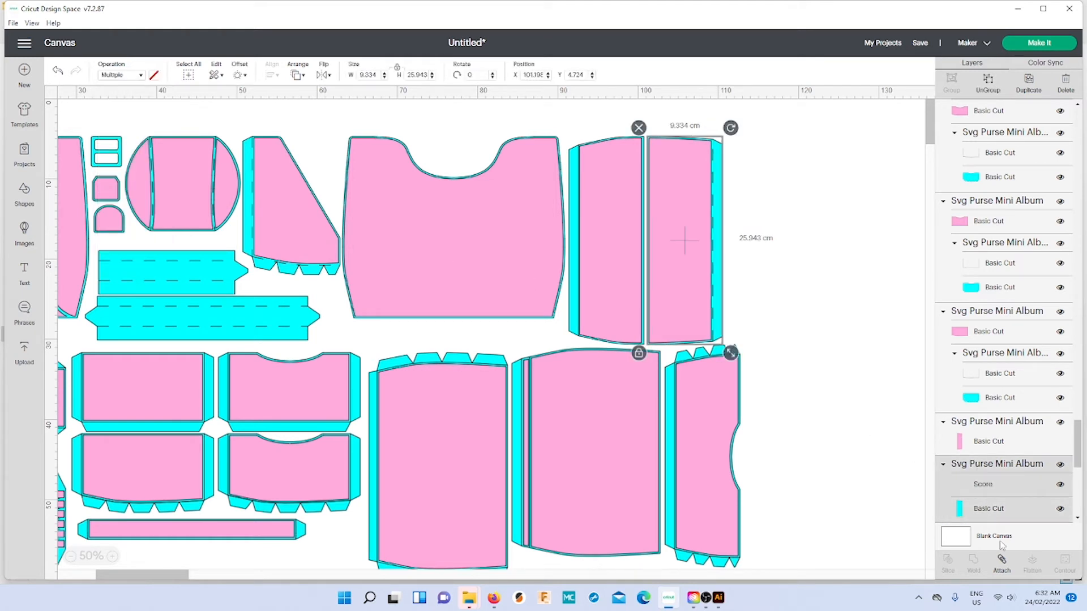
click(1002, 563)
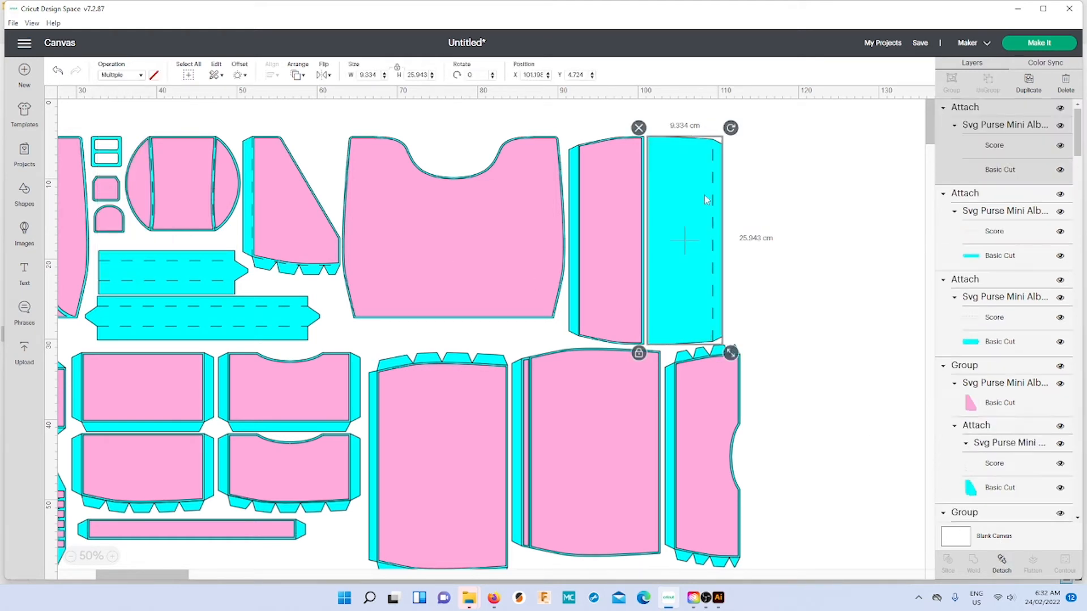
right_click(690, 170)
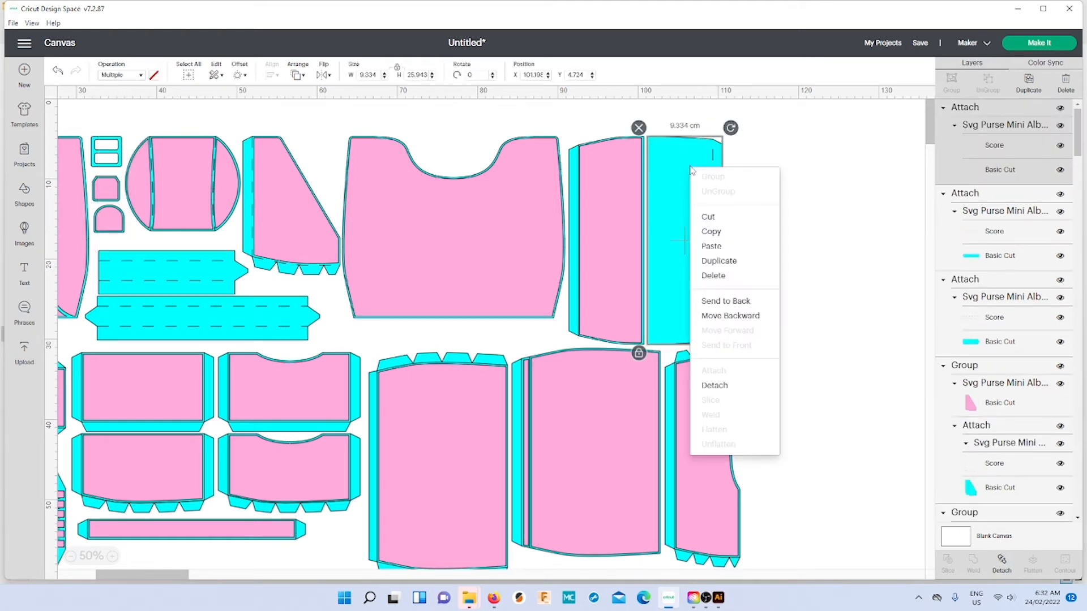
click(727, 301)
drag(740, 155, 690, 190)
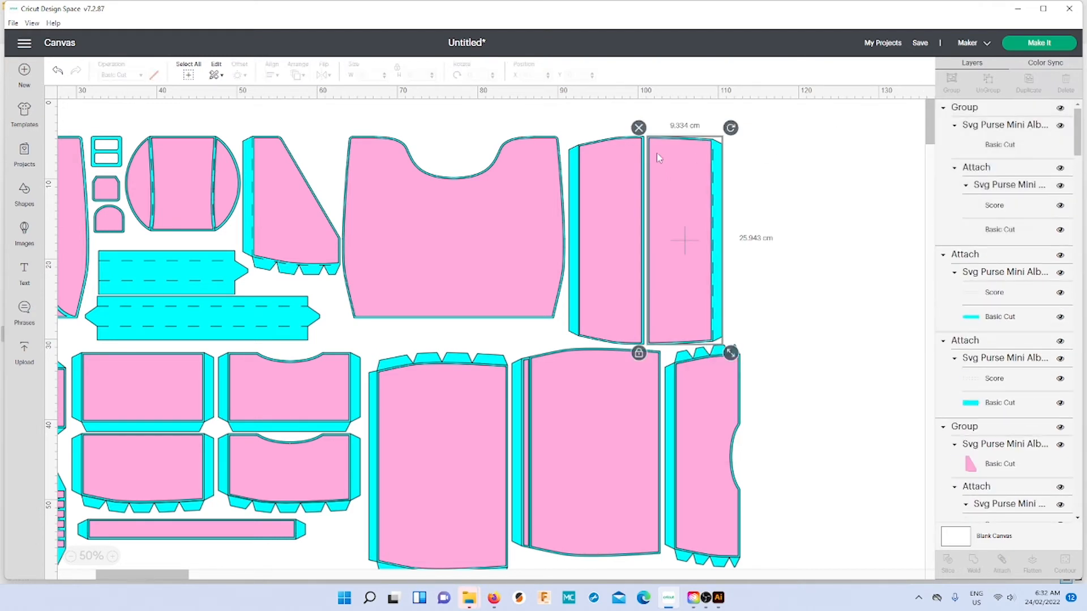
- Ungroup the neighbouring tall panel with the cyan flap on its left edge and select its cyan base
click(575, 158)
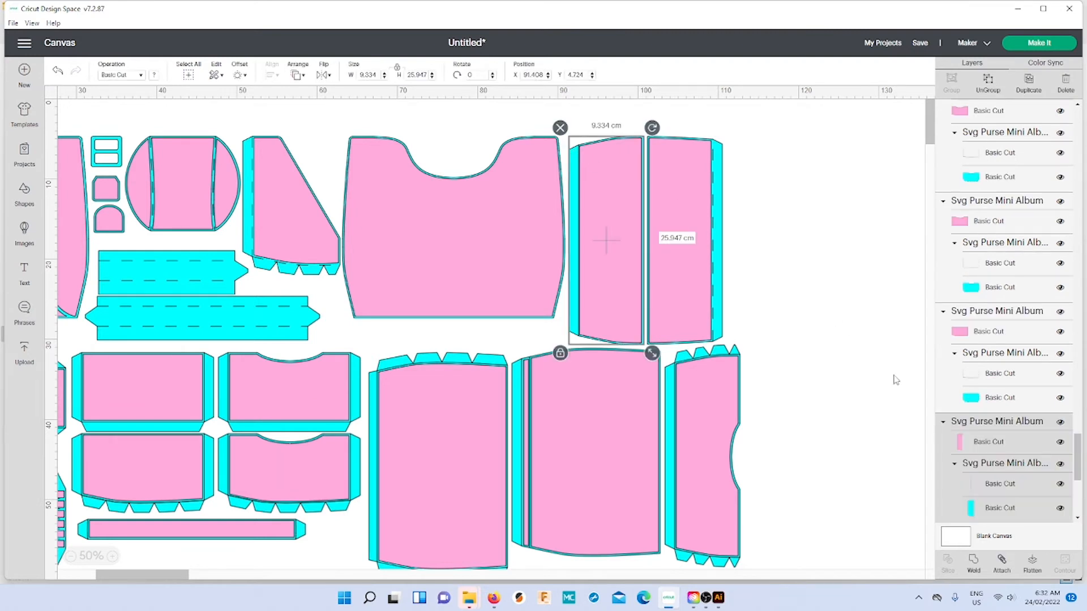
click(986, 85)
click(577, 223)
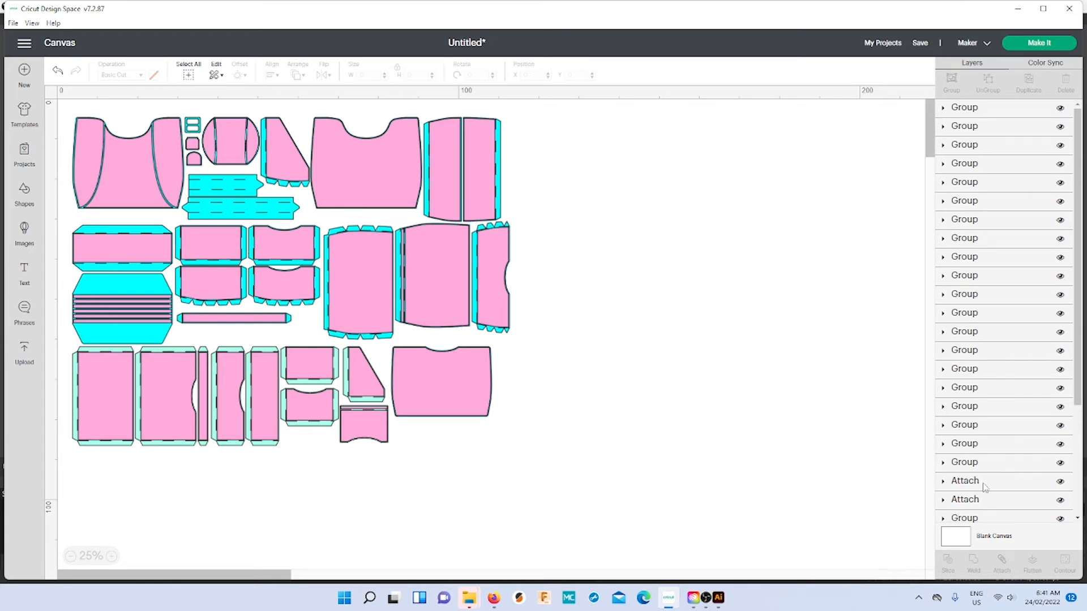
- Save the project as Purse Mini Album in the Bella Creativa Projects collection
scroll(985, 488, down, 3)
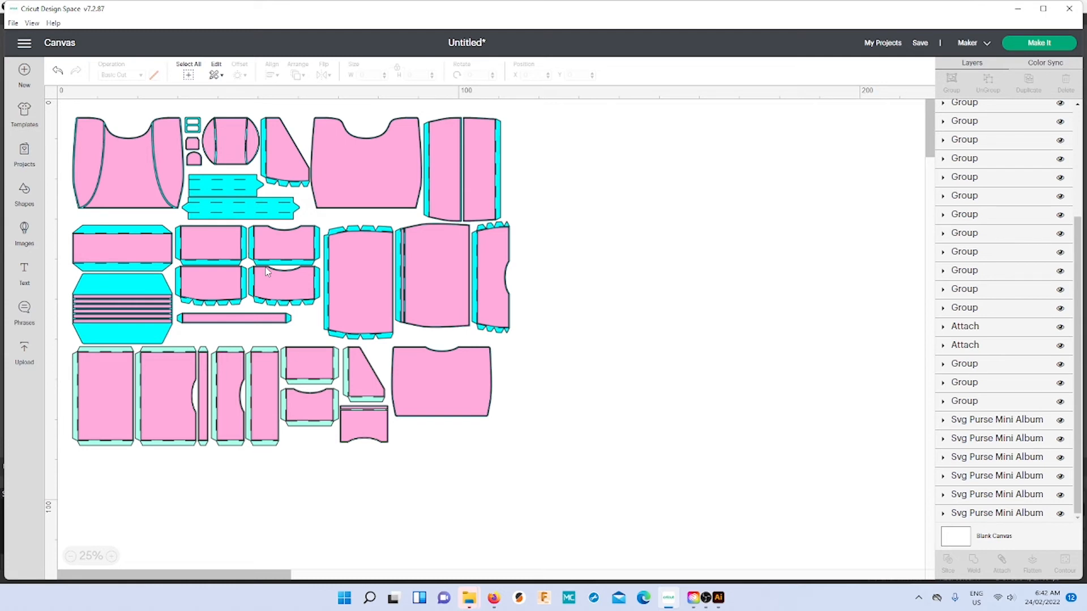
click(919, 43)
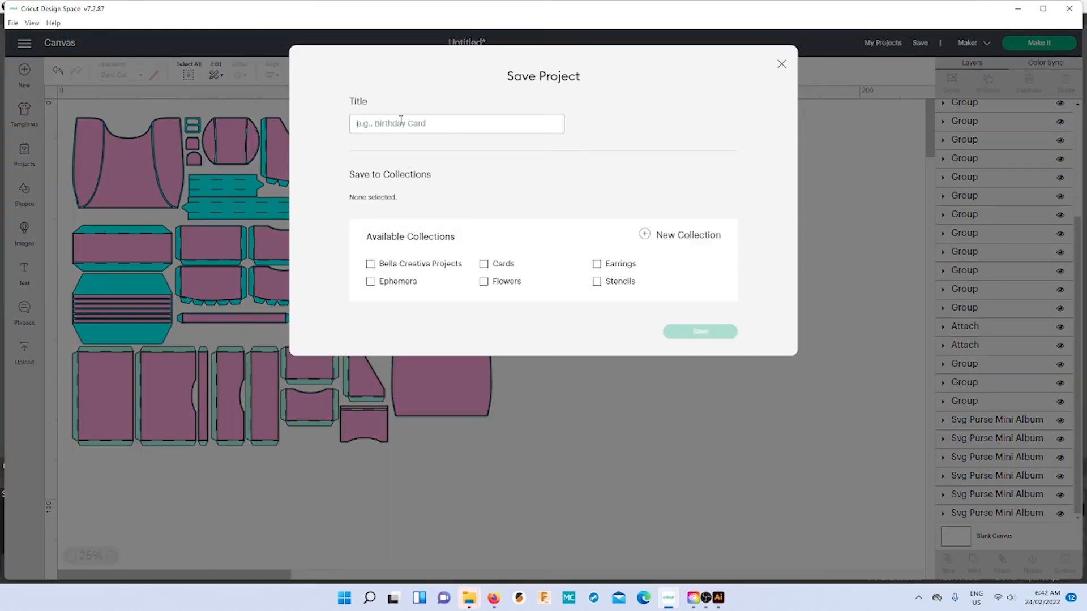
text(Purse Mini Album)
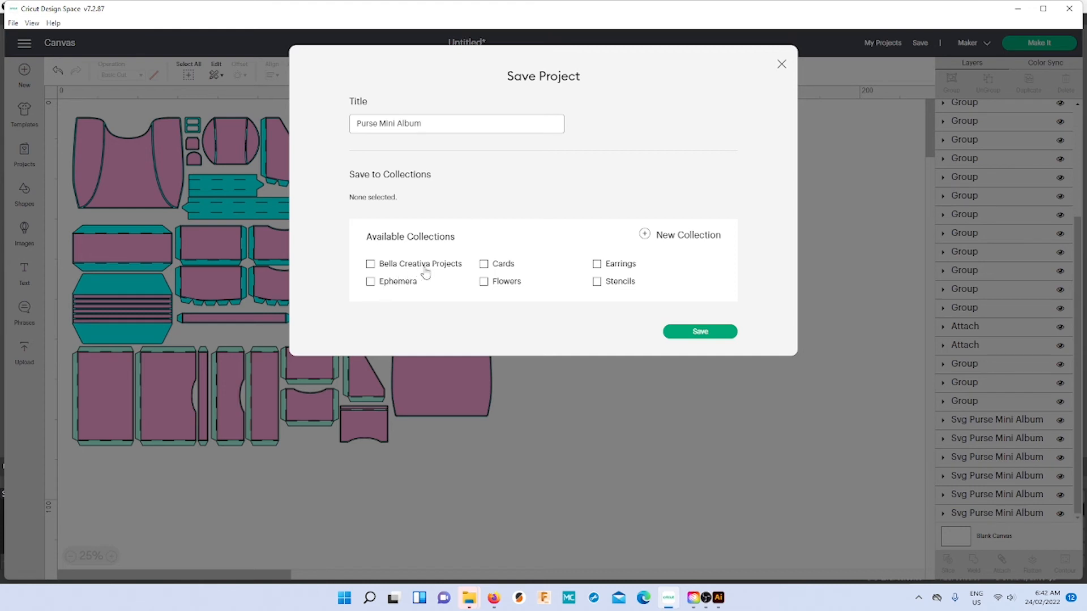
click(371, 265)
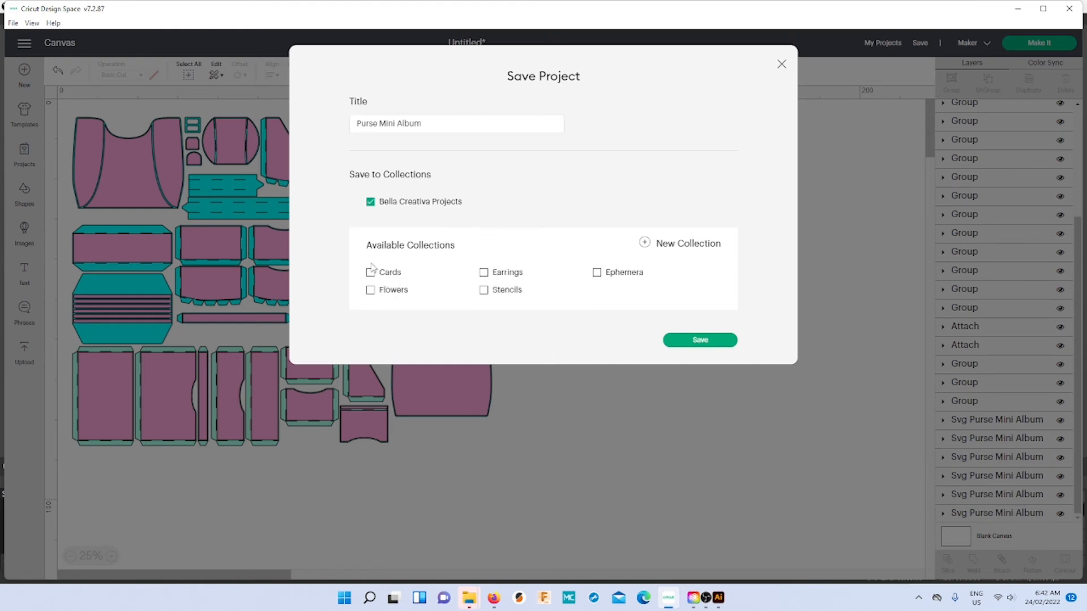
click(692, 340)
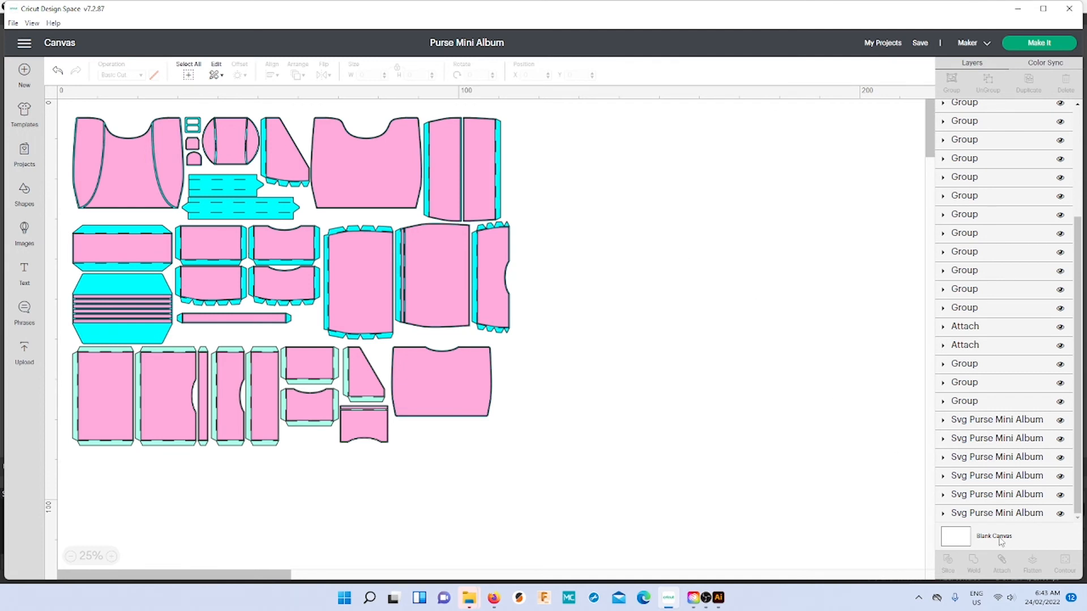
- Shrink the project window and minimise the windows behind it so the desktop shortcuts are exposed
drag(1078, 580, 756, 482)
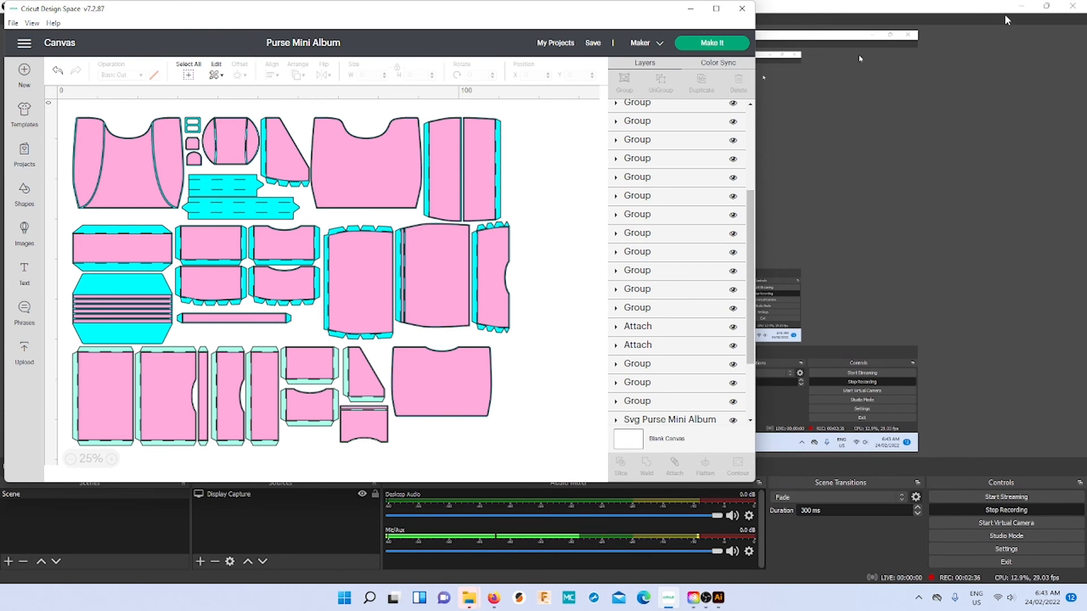
click(1020, 6)
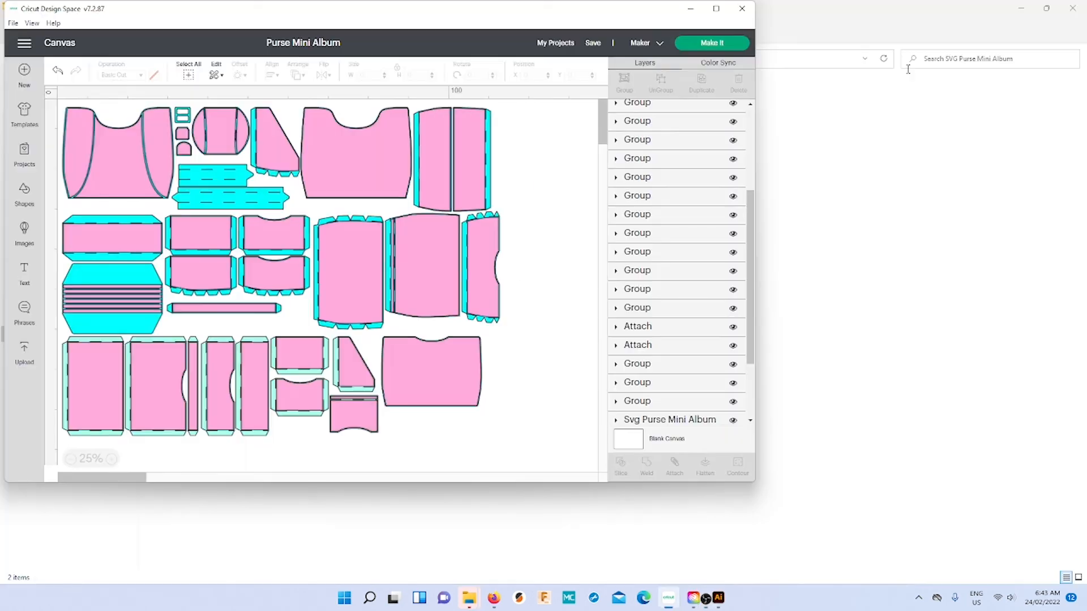
click(1023, 11)
click(1023, 11)
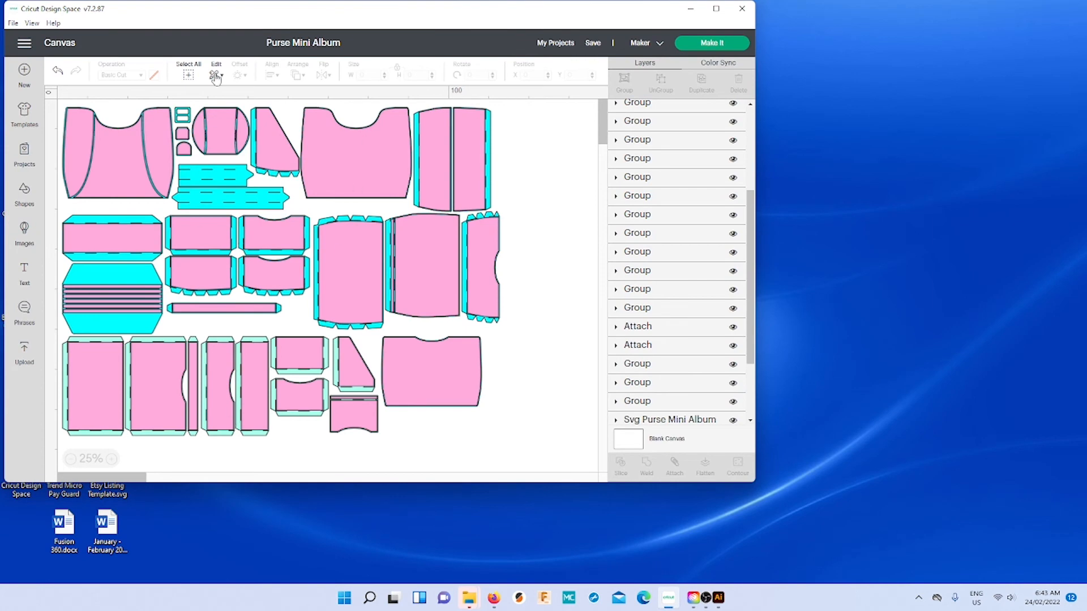
drag(225, 17, 351, 52)
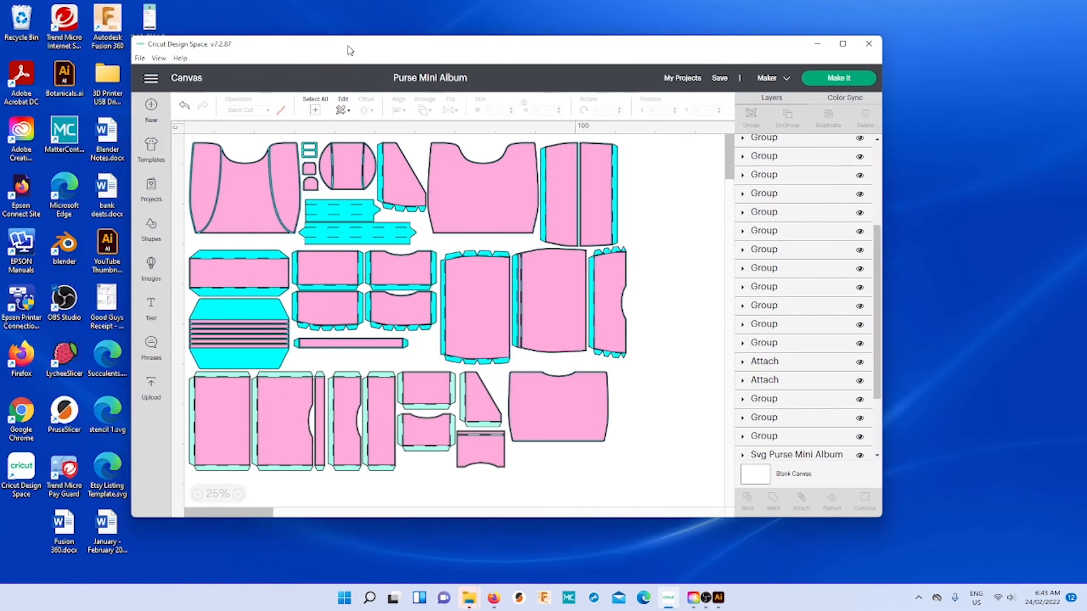
- Launch a second Cricut Design Space window from the desktop and shrink the Purse Mini Album window to make room for it
click(22, 471)
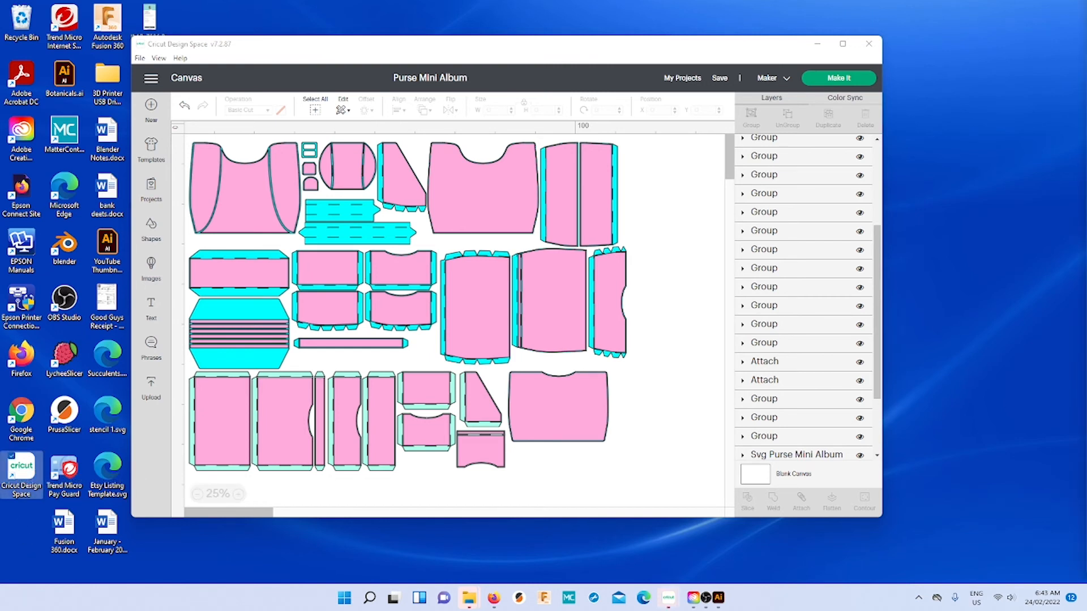
click(909, 380)
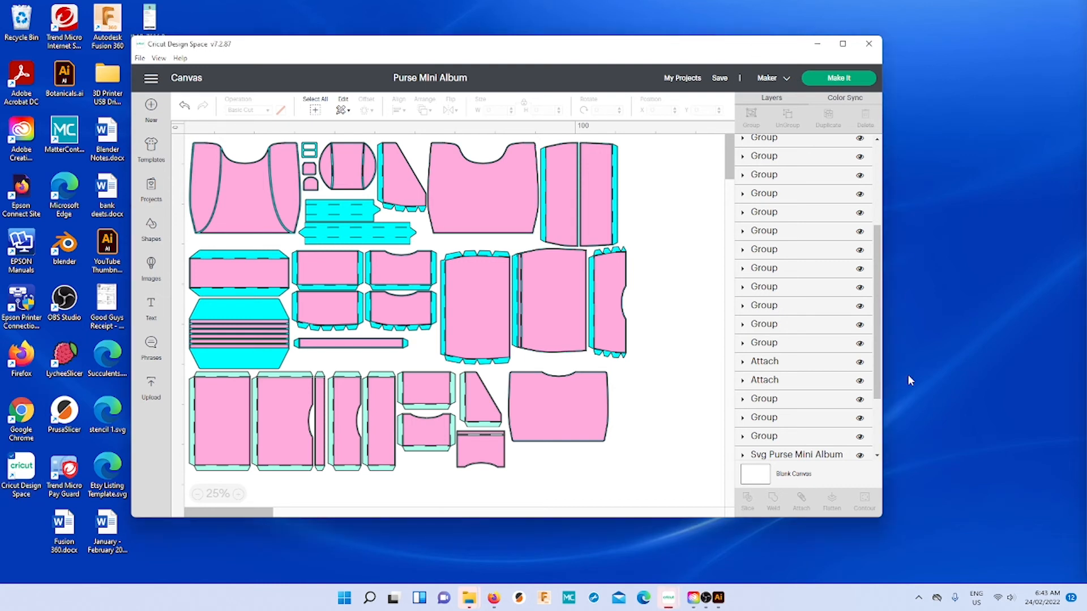
drag(881, 519, 623, 482)
drag(333, 51, 253, 33)
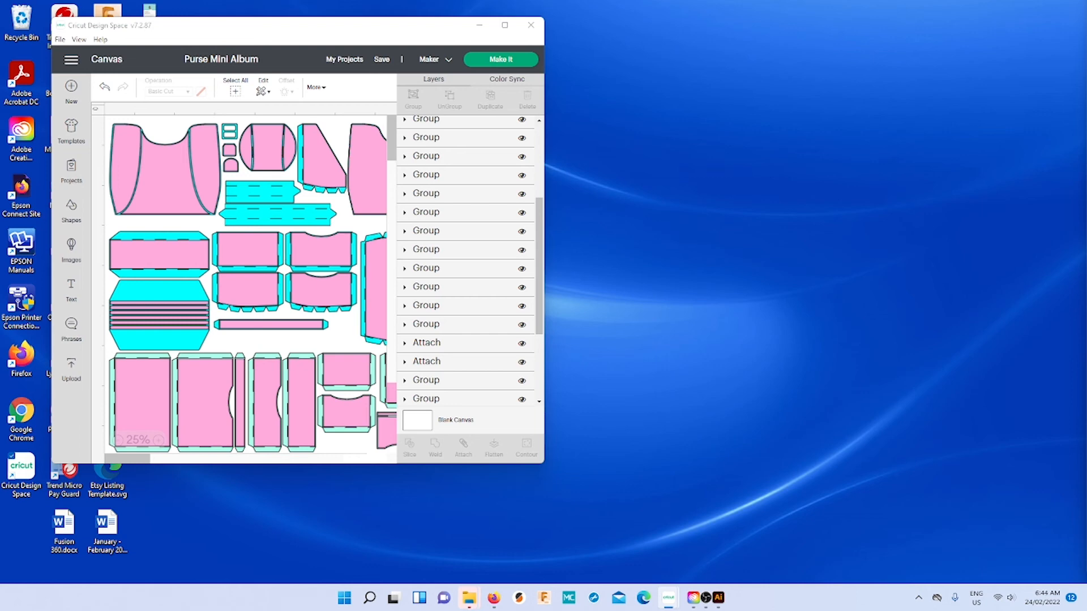
- Arrange the second Cricut Design Space window beside the Purse Mini Album window and start a new project in it
drag(1086, 45, 724, 41)
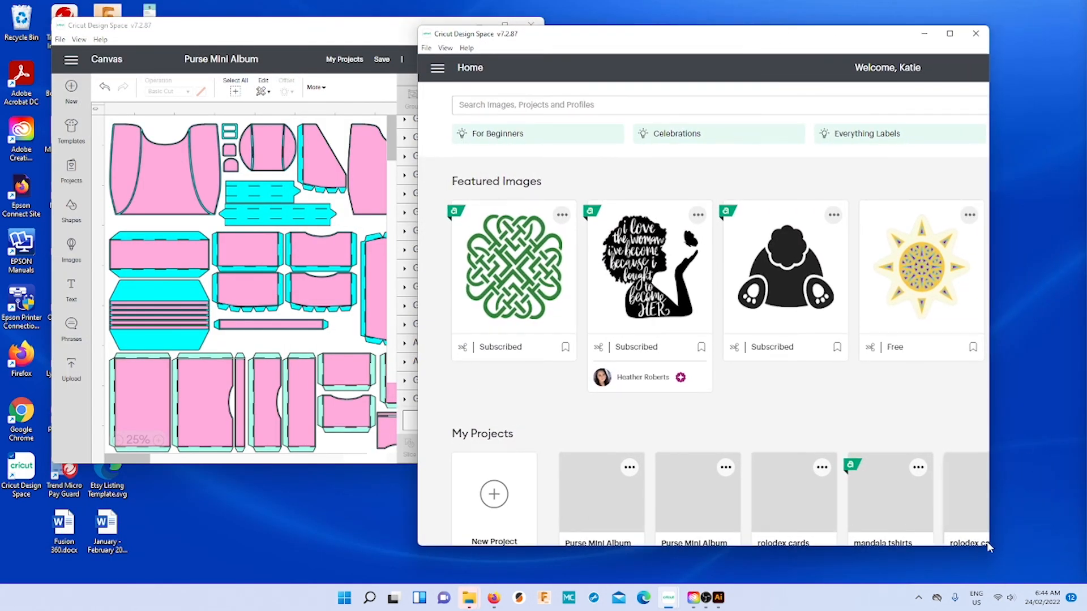
drag(984, 542, 899, 478)
drag(618, 37, 746, 28)
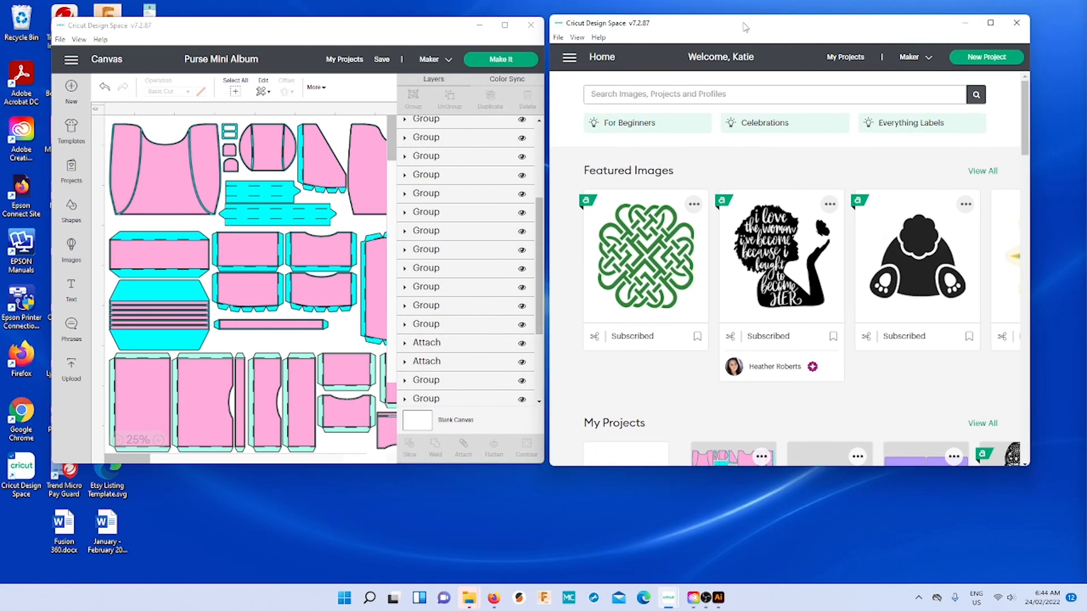
click(985, 57)
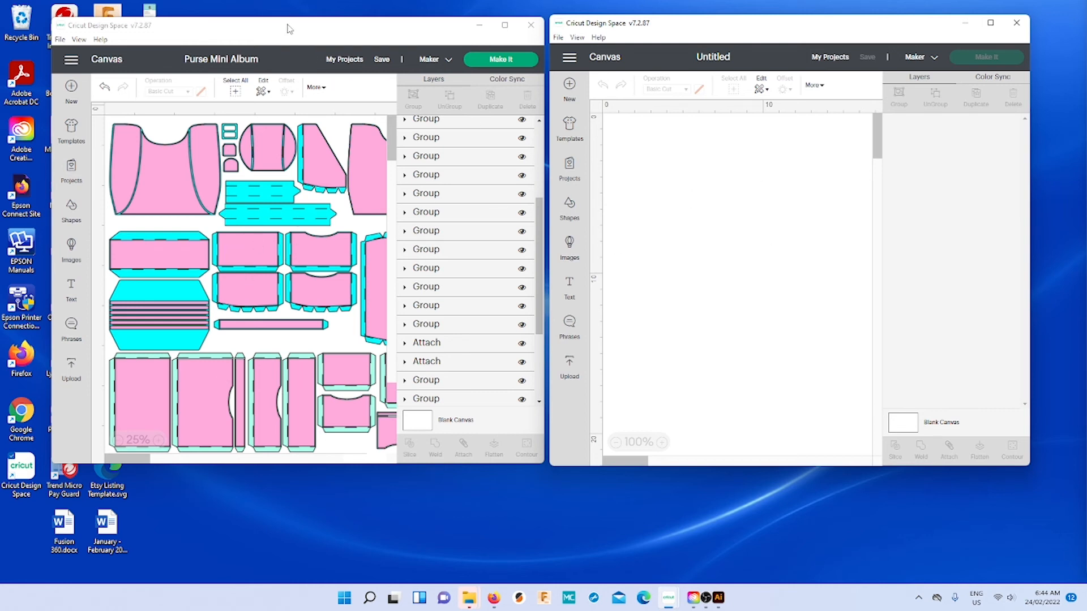
drag(287, 29, 261, 21)
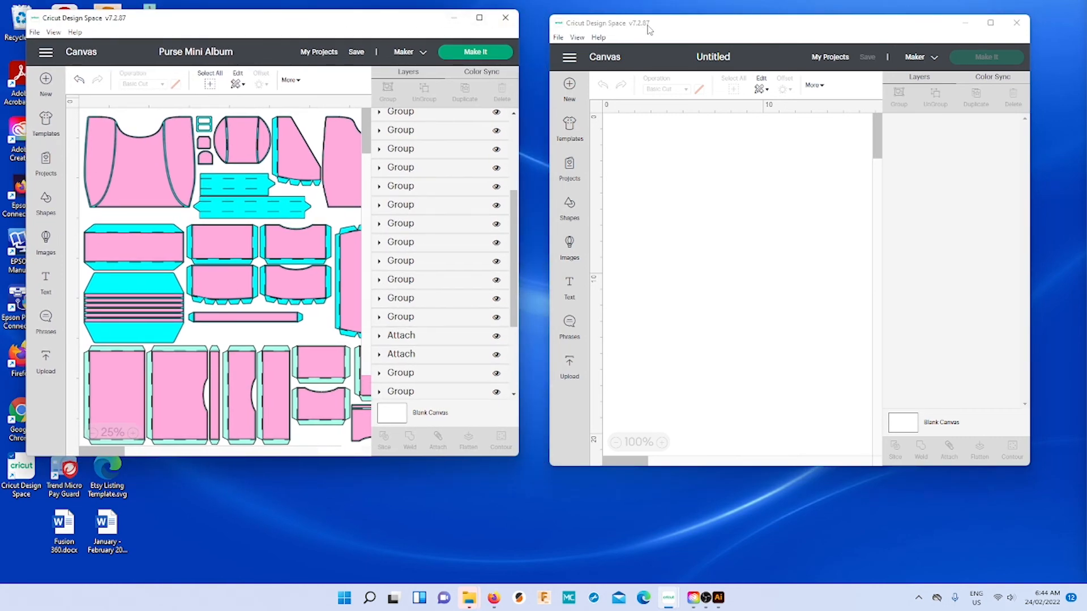
drag(648, 25, 647, 16)
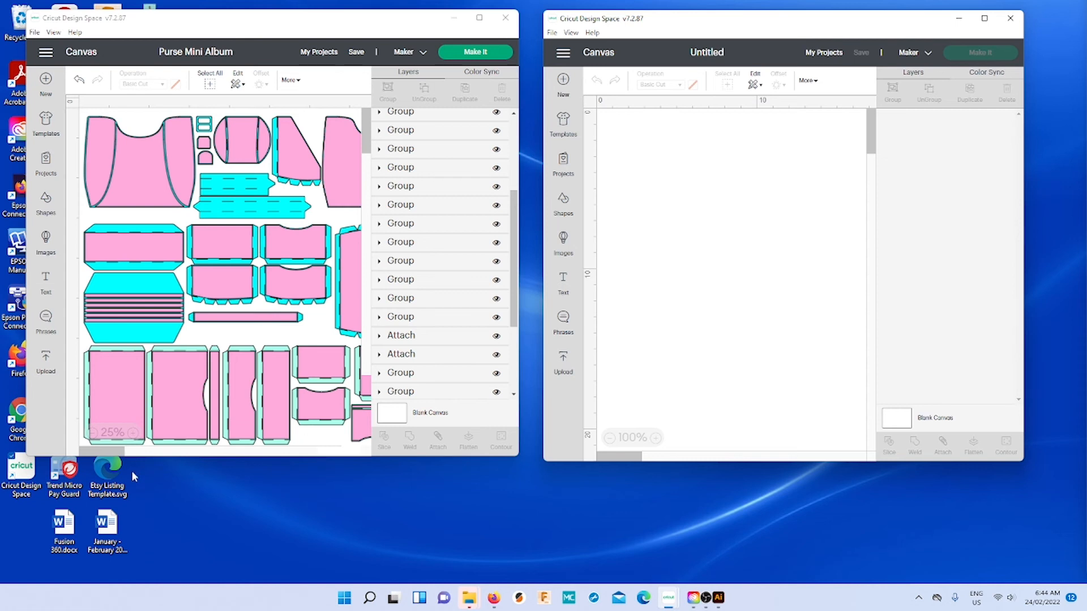
- Copy the two large mint-edged panels at the start of the bottom row from Purse Mini Album into the new project
click(115, 447)
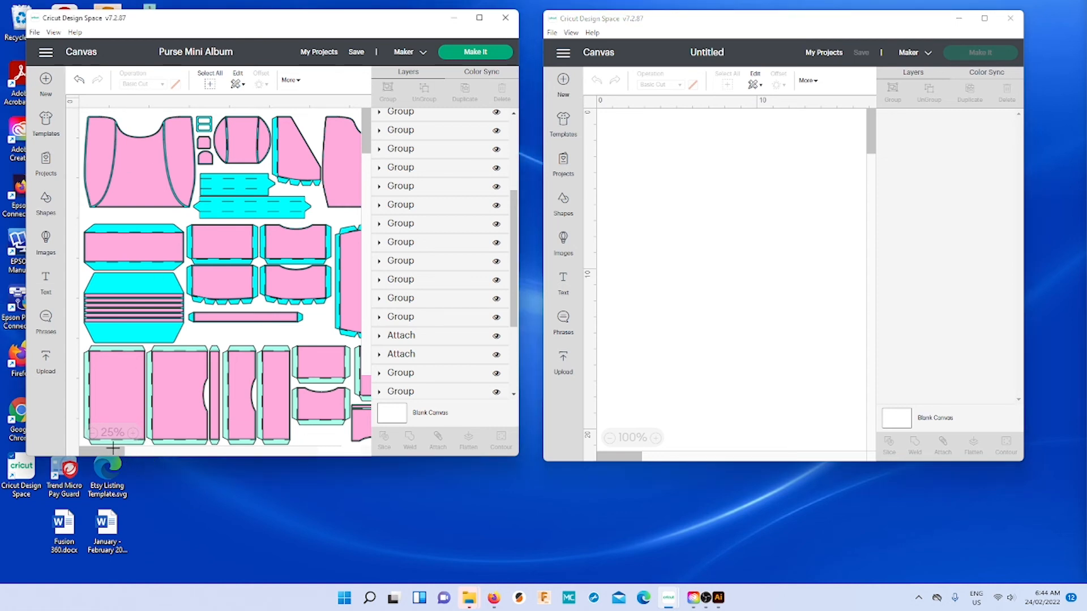
drag(124, 454, 125, 453)
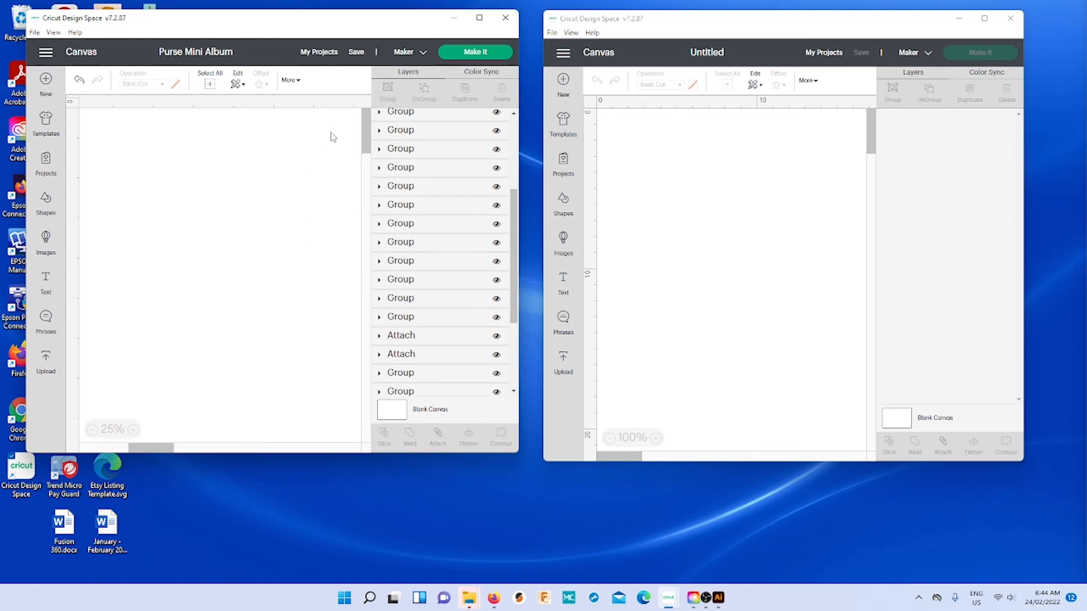
drag(155, 451, 94, 455)
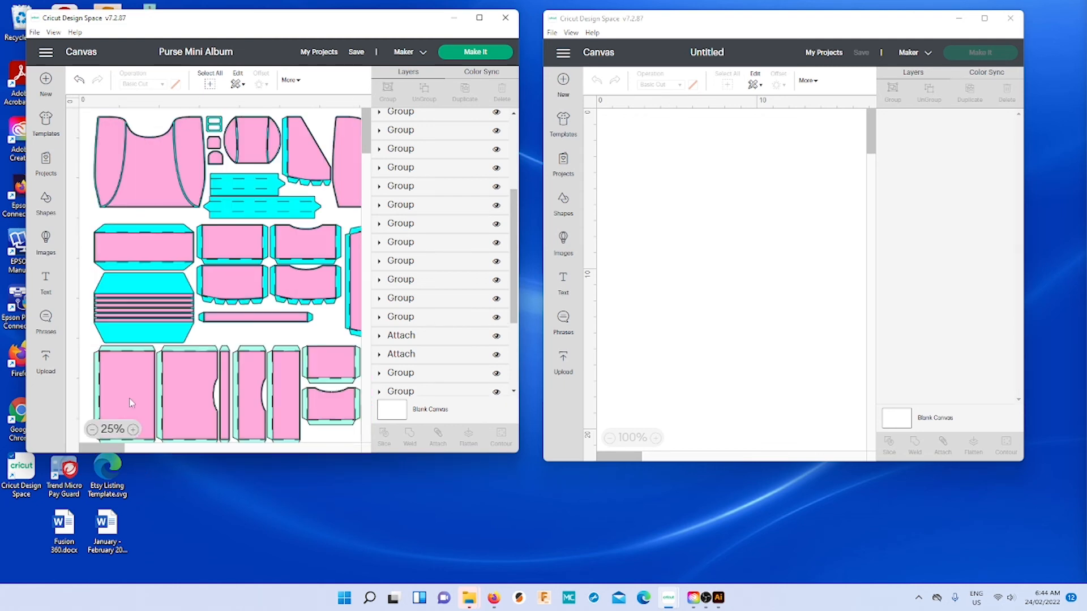
drag(89, 365, 195, 400)
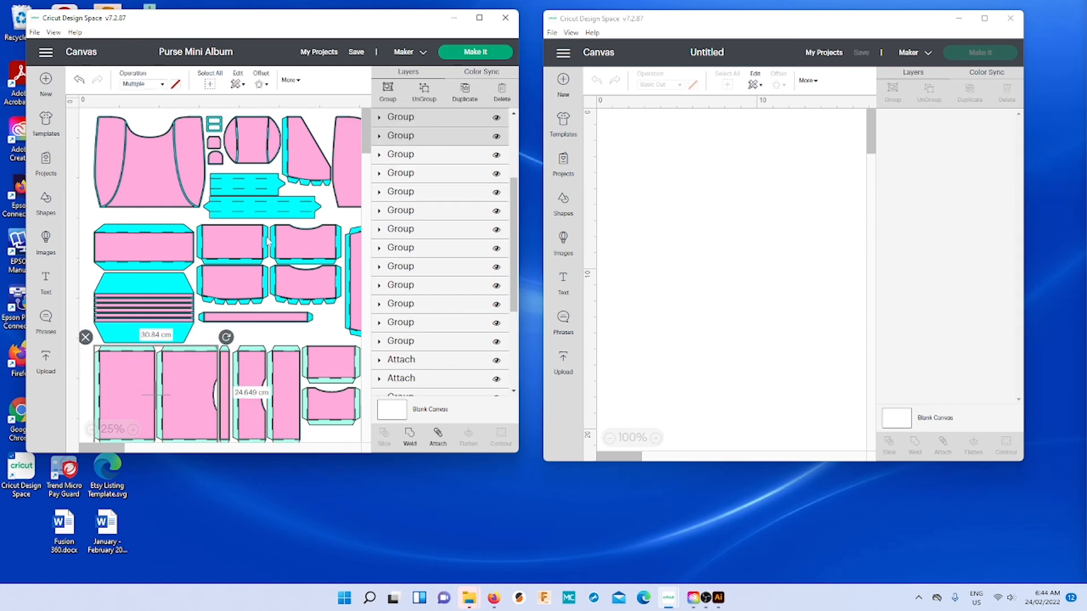
drag(88, 361, 198, 405)
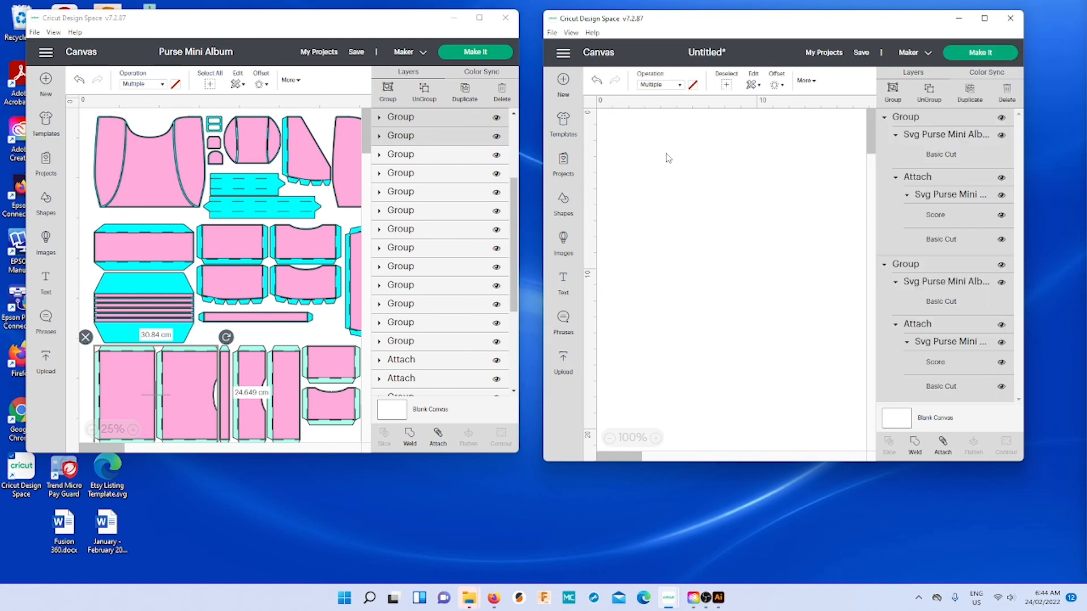
- Hide the pink cut layers of the two pasted panels in the new project, leaving only their mint scored bases shown
click(922, 121)
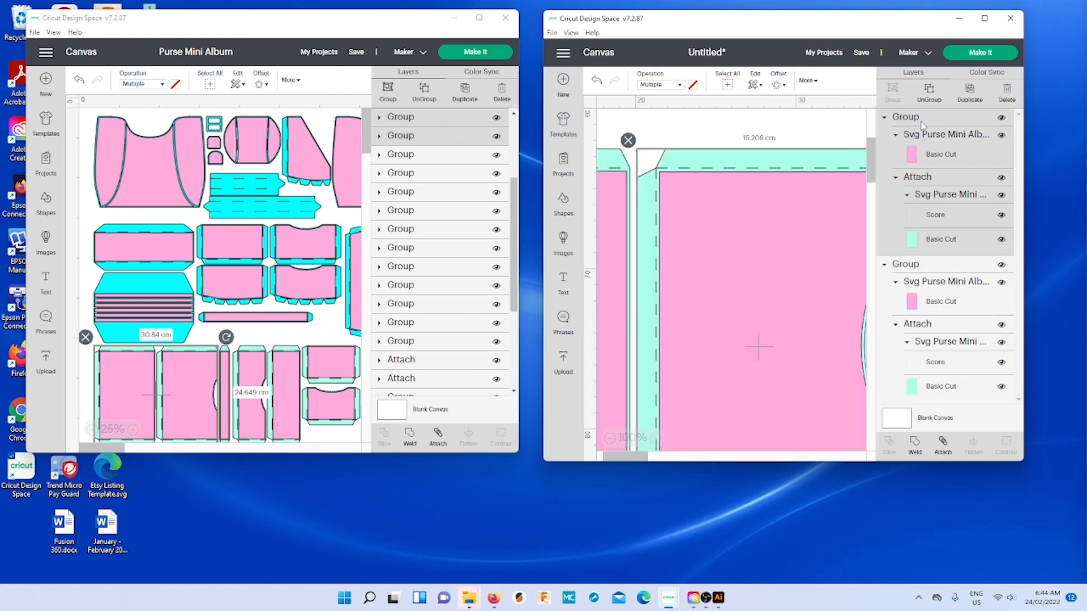
click(611, 438)
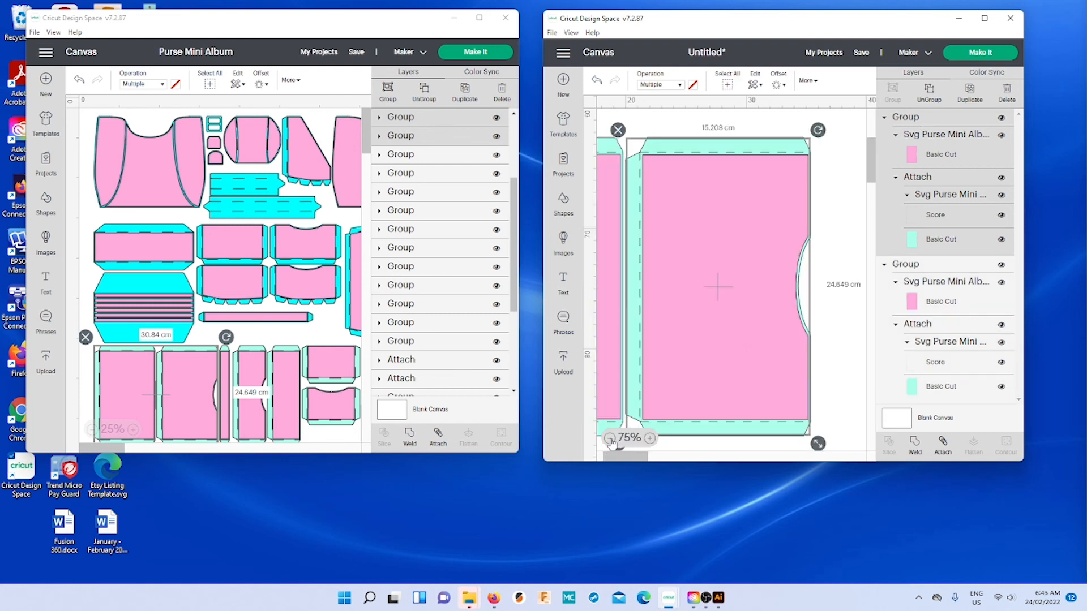
click(610, 439)
click(610, 439)
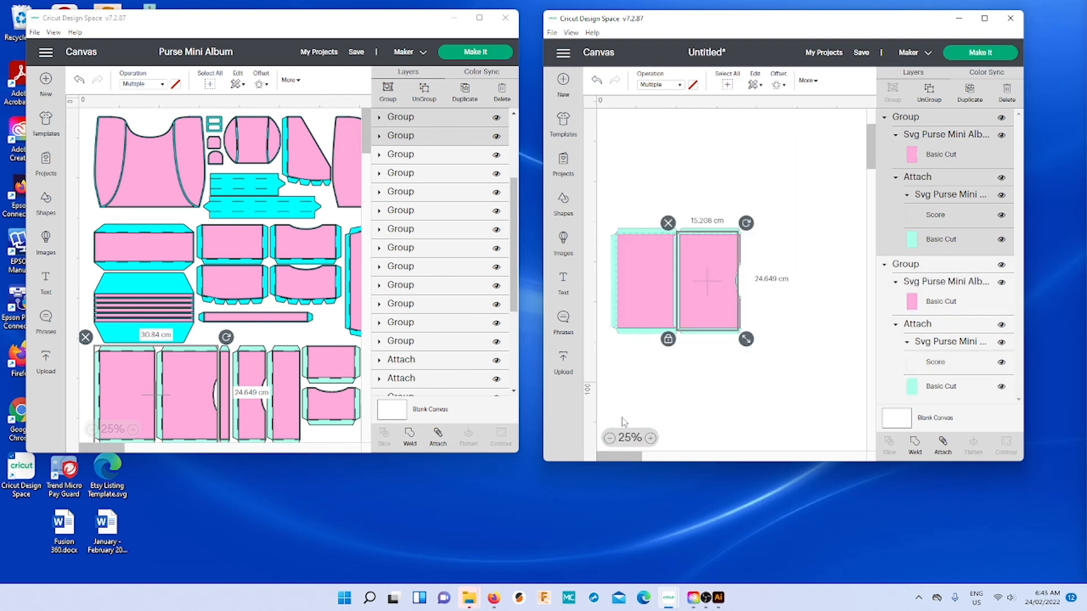
click(698, 173)
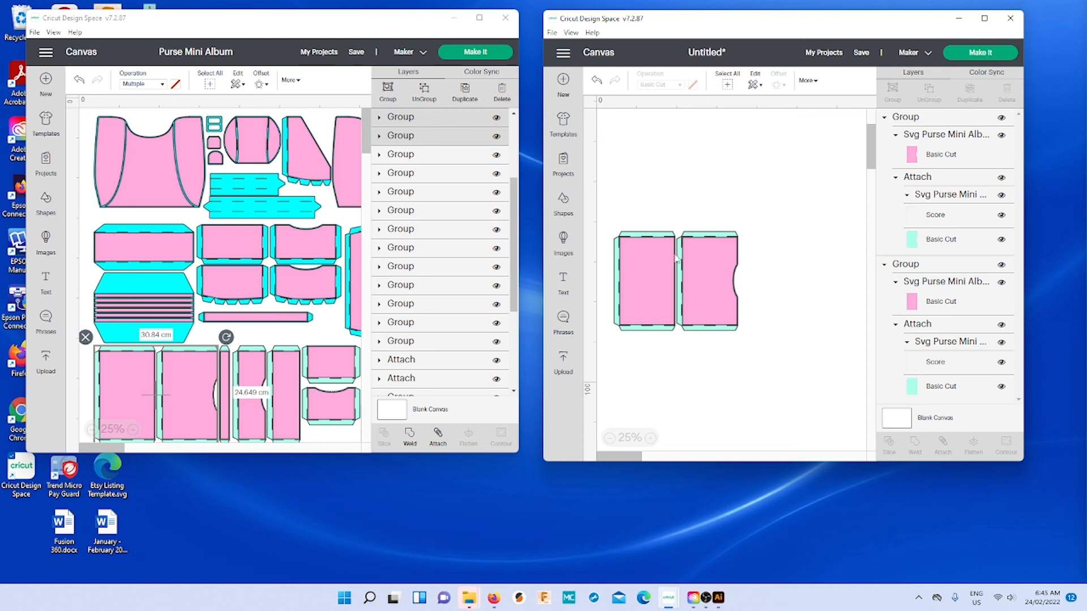
click(1000, 137)
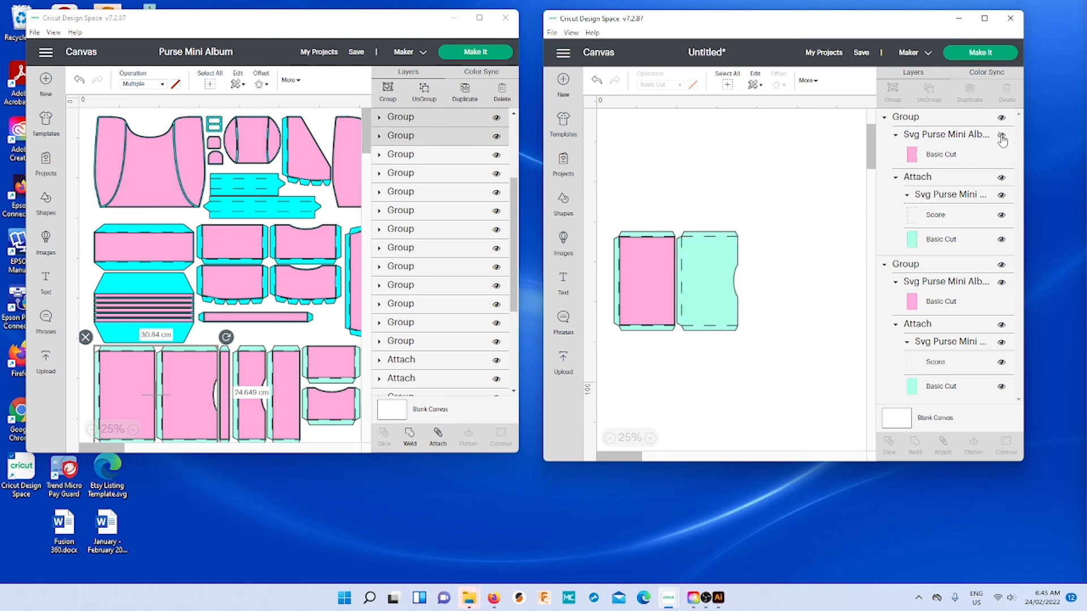
click(1002, 285)
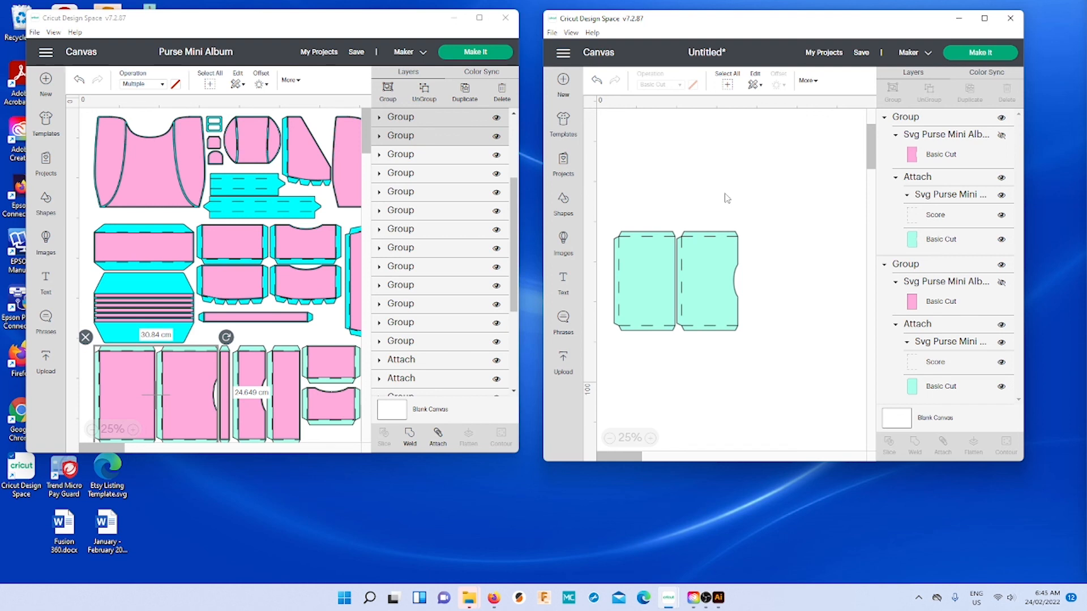
- Delete both mint-edged panels from the new project
drag(763, 206, 656, 340)
key(Delete)
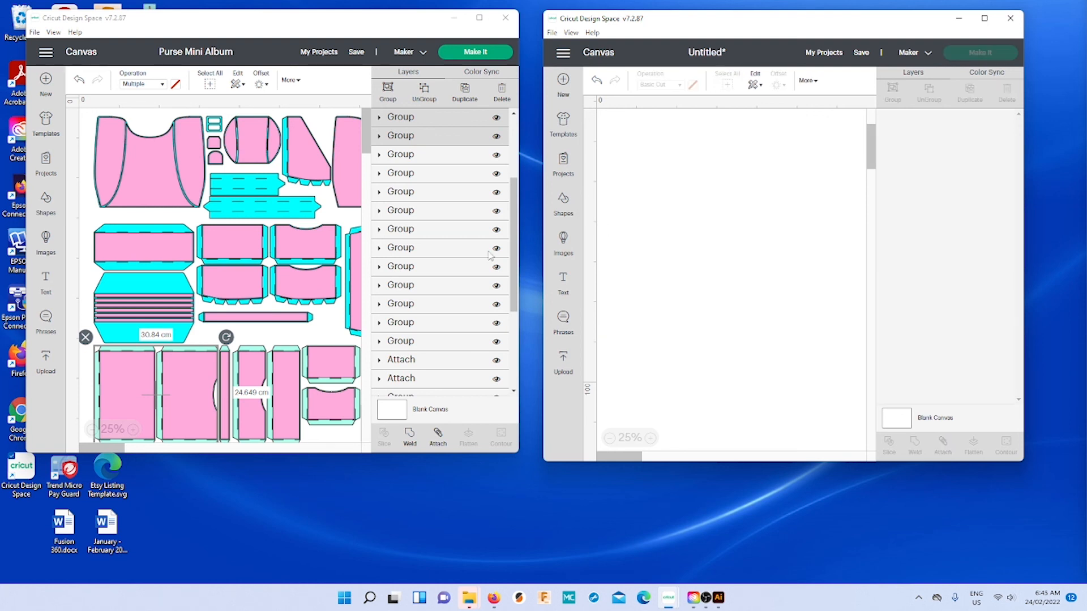
- Copy the large curved purse panel and the two cyan-edged pieces below it into the new project, and move them lower on the canvas
click(89, 233)
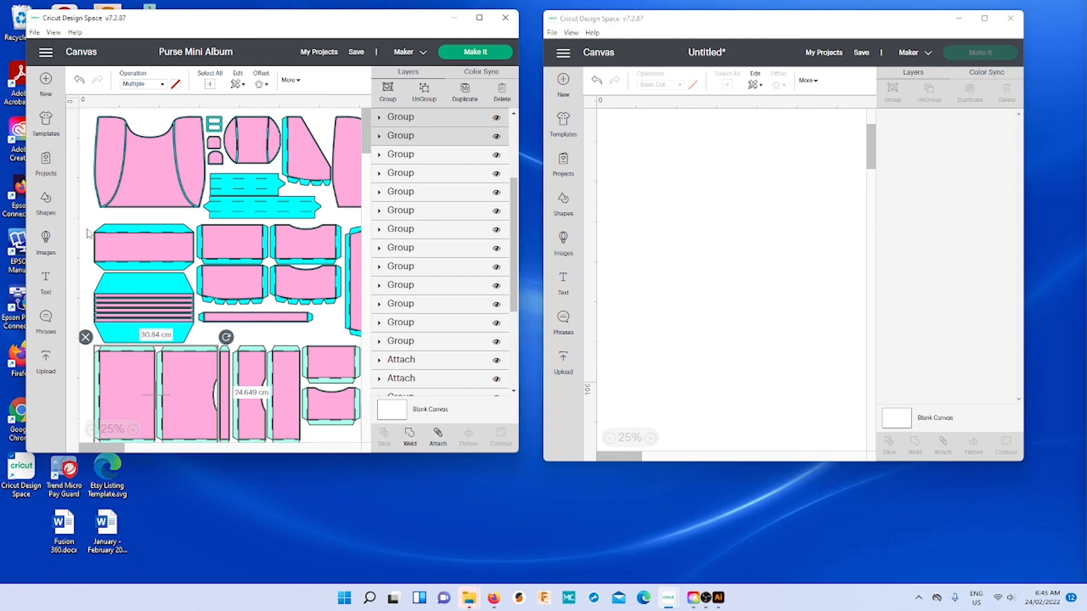
drag(83, 117, 174, 307)
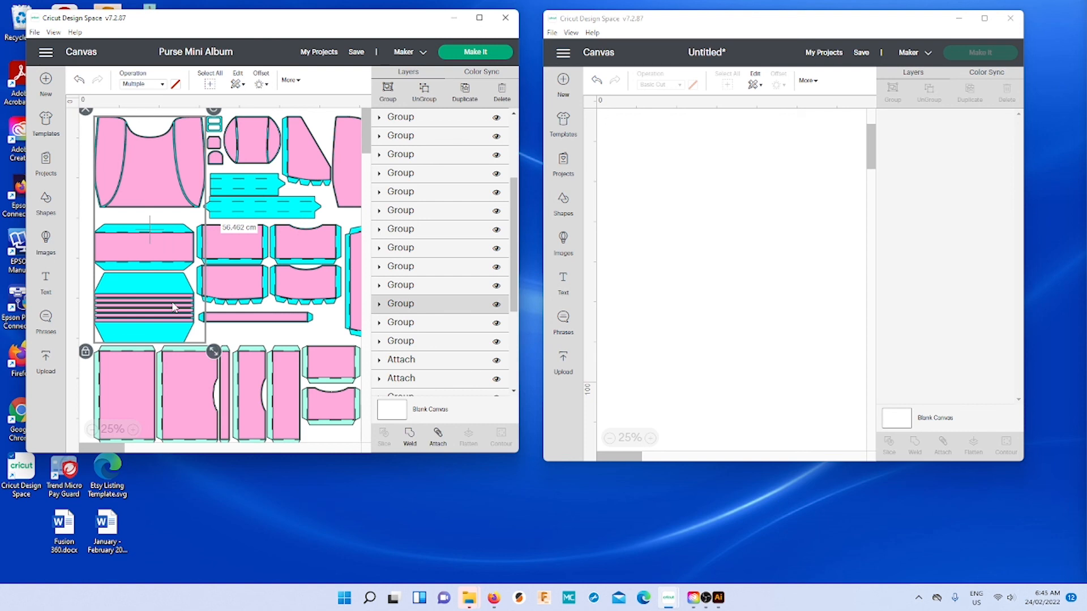
click(634, 149)
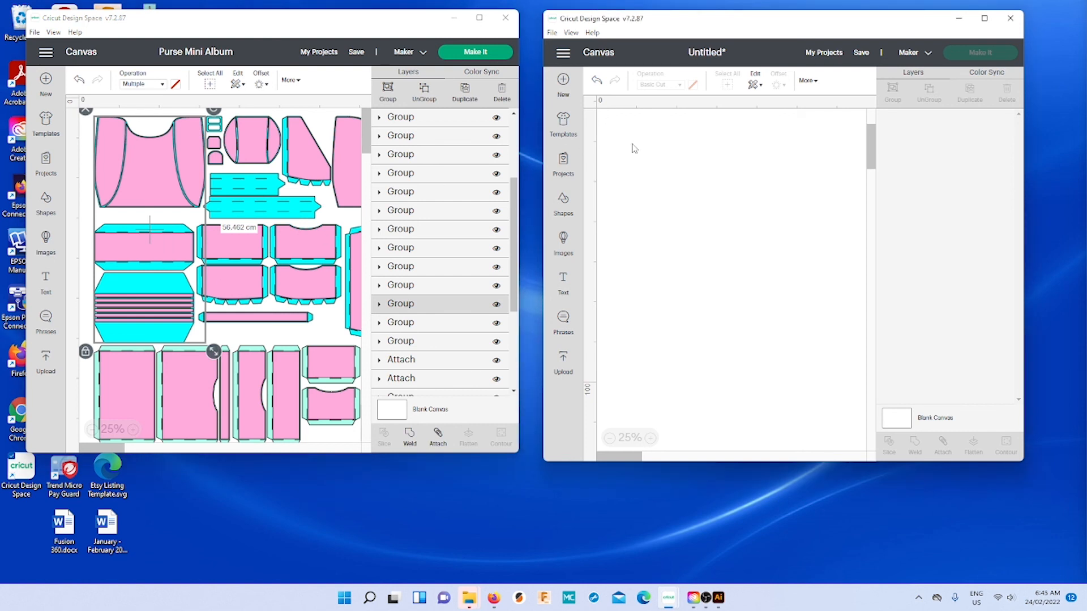
key(ctrl+v)
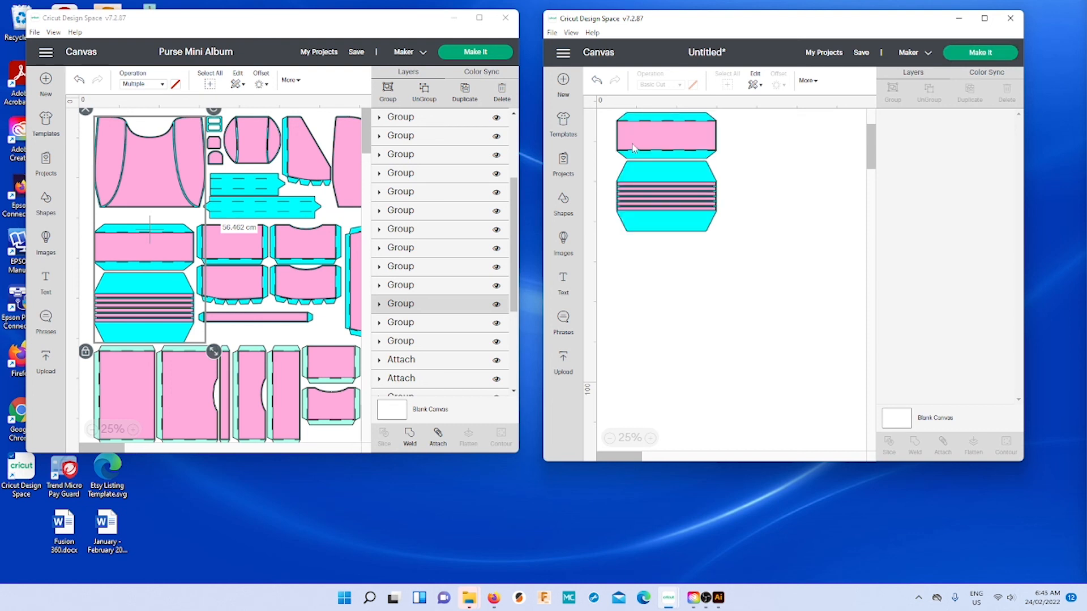
drag(634, 148, 671, 303)
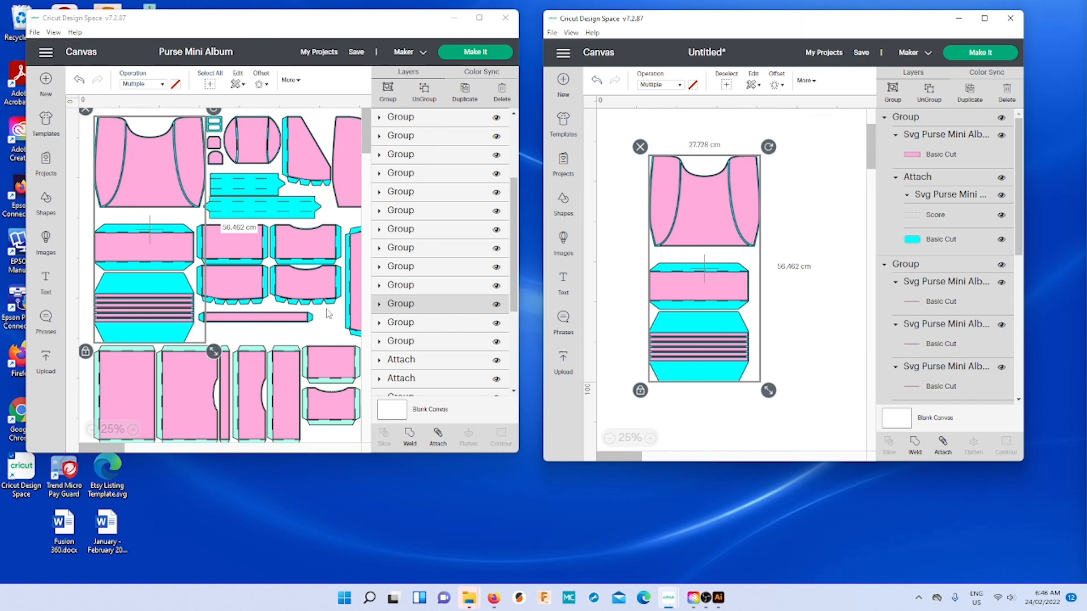
click(232, 343)
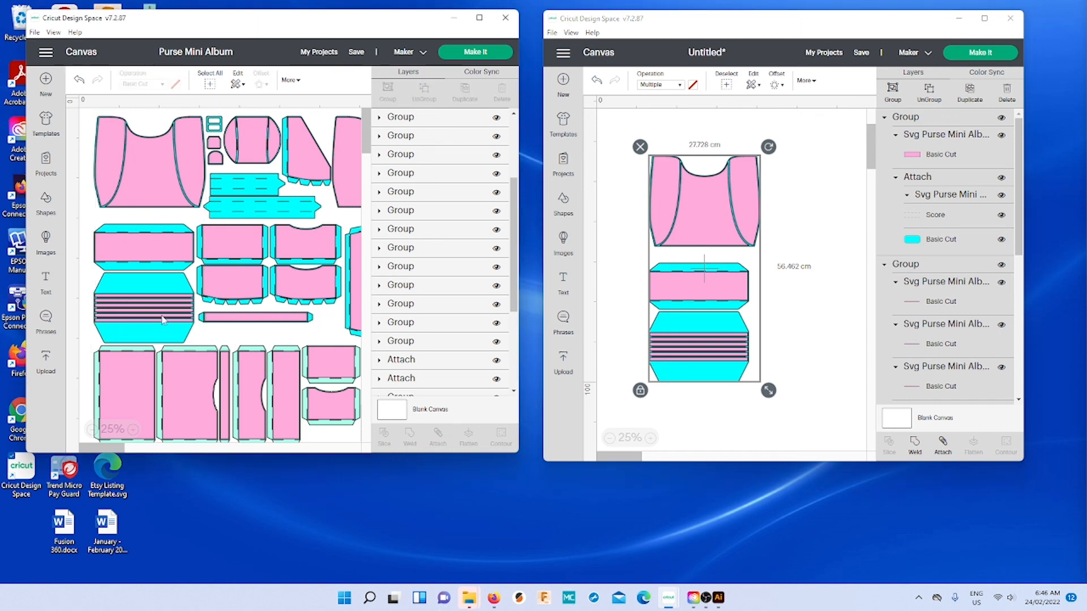